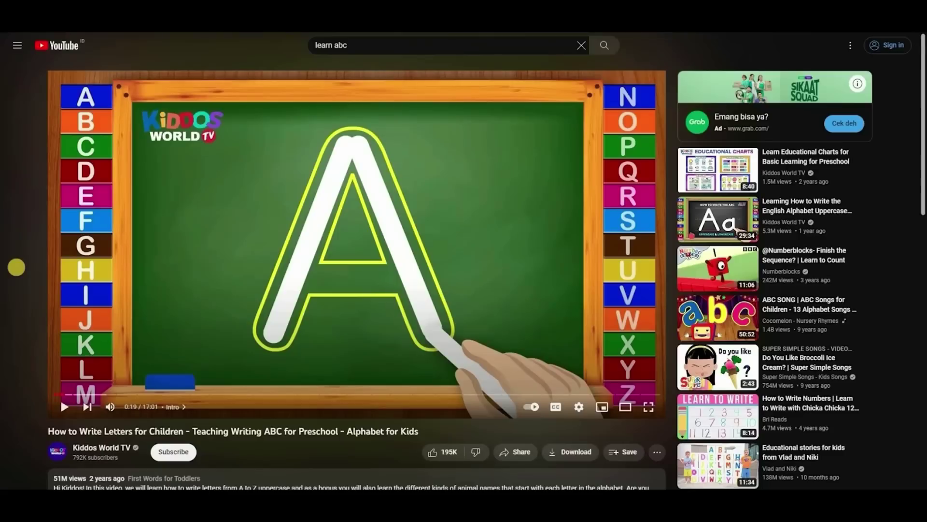
Step: Scroll down to the alphabet video's description to reach the channel link
scroll(16, 267, "down", 4)
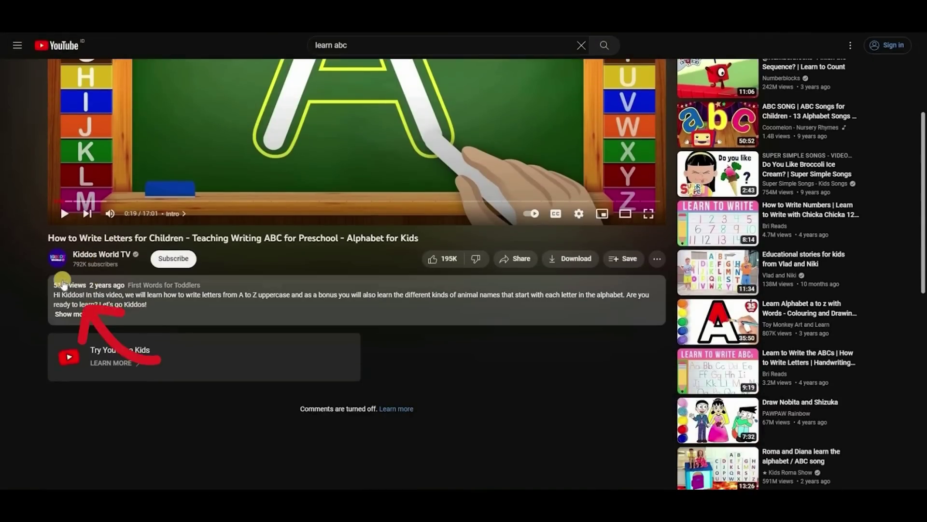
mouse_move(63, 285)
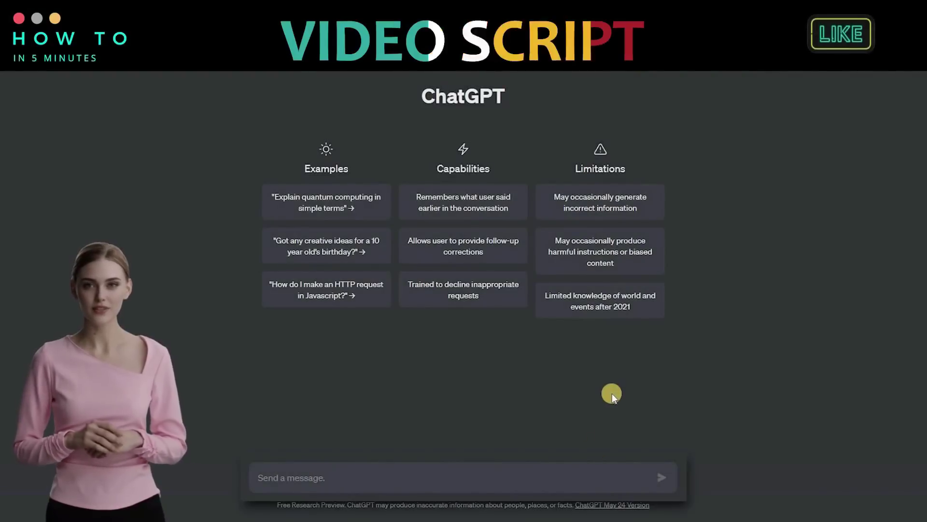
Step: Ask ChatGPT to create a YouTube video script for kids to learn animal names
type("c")
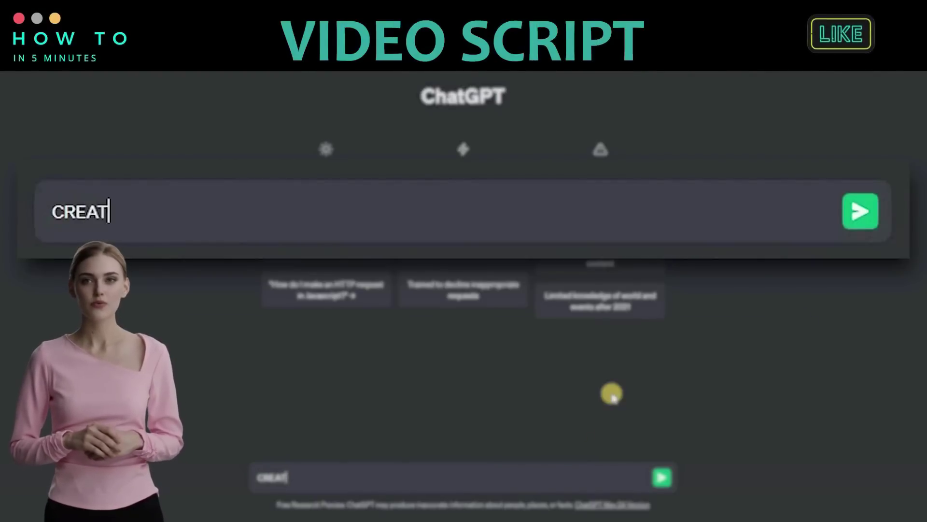
type("REATE A YOUTUBE VIDEO SCRIPT, FOR ")
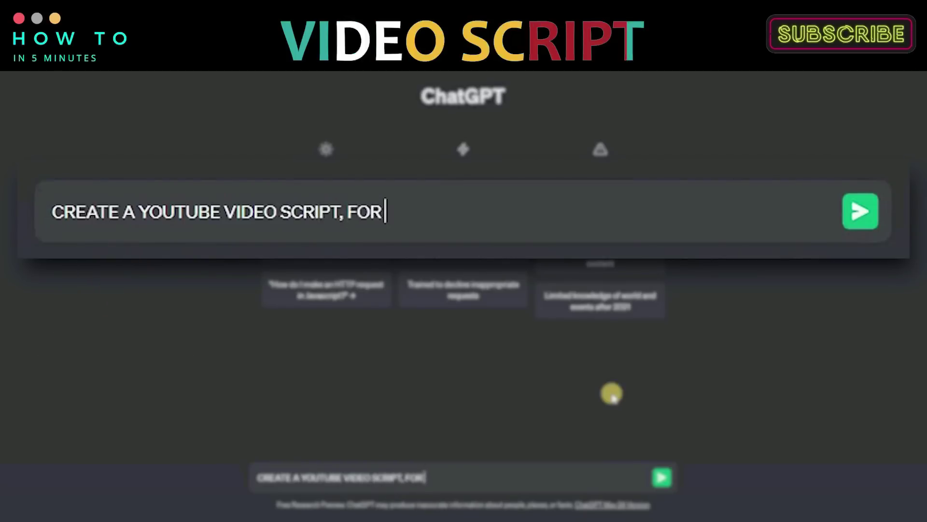
type("KIDS TO LEARN")
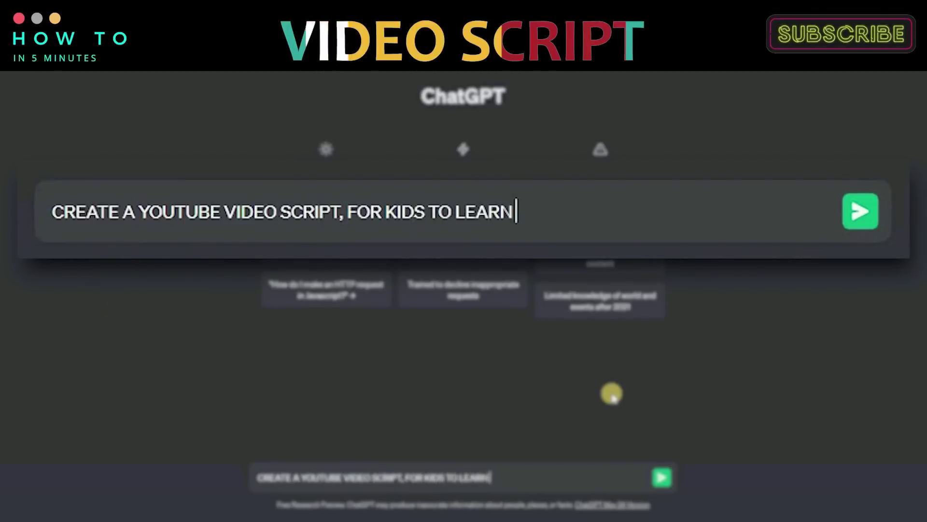
type(" ANIMAL NAMES")
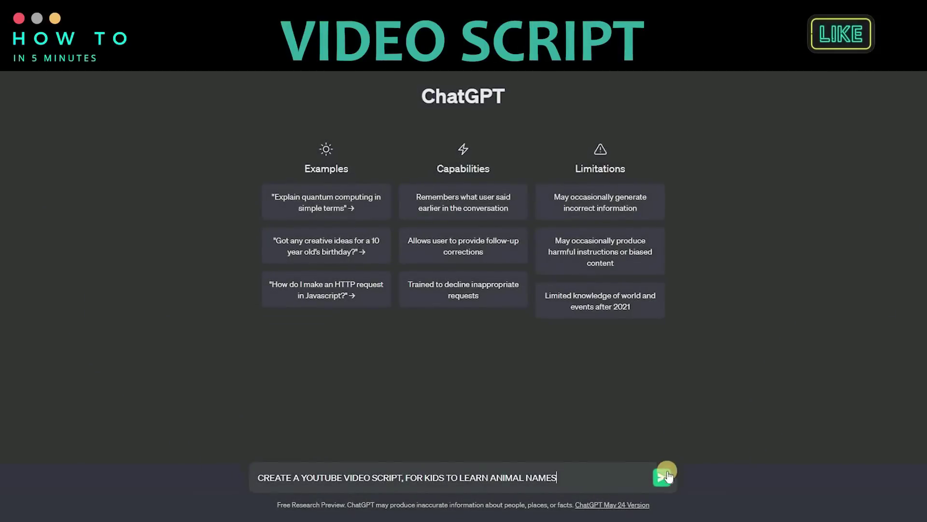
key("Return")
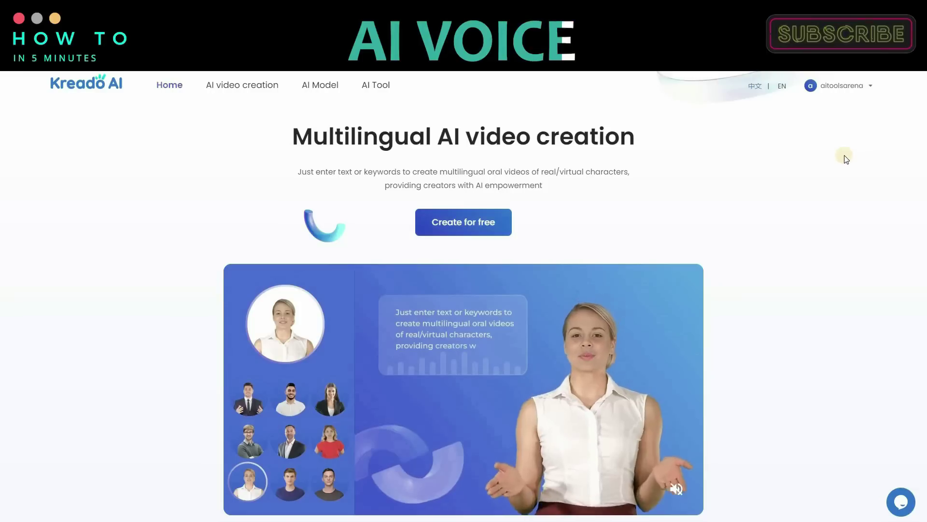
Step: Go to AI Tool in Kreado AI's top navigation
mouse_move(834, 91)
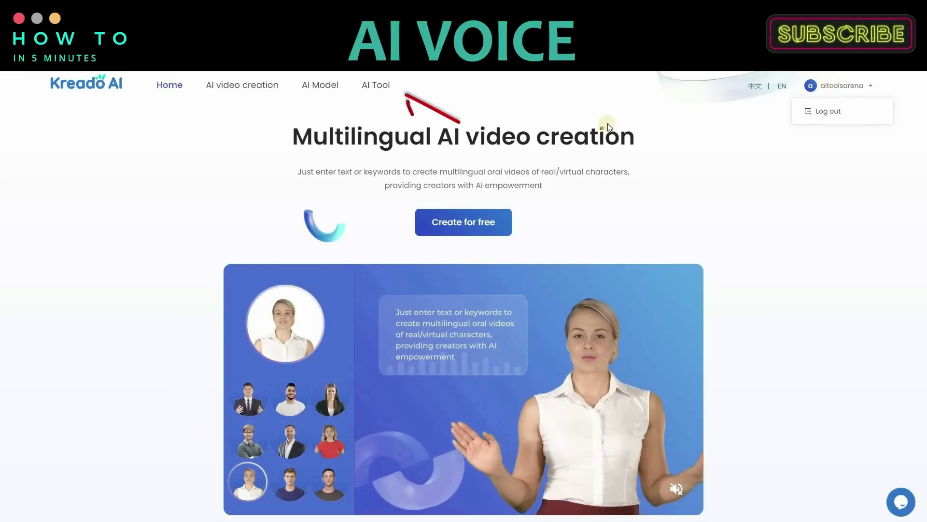
Step: Generate speech audio of the welcome script using the Amber - Female voice
left_click(381, 86)
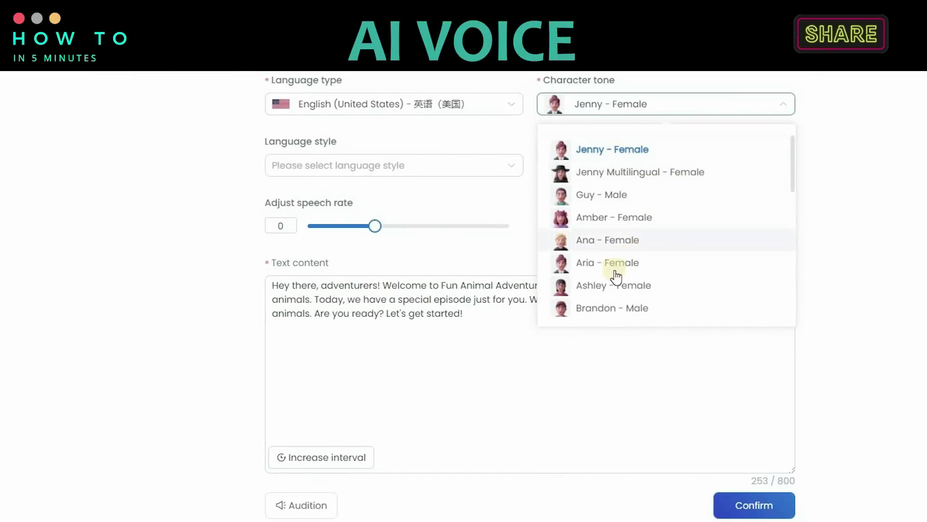
left_click(606, 223)
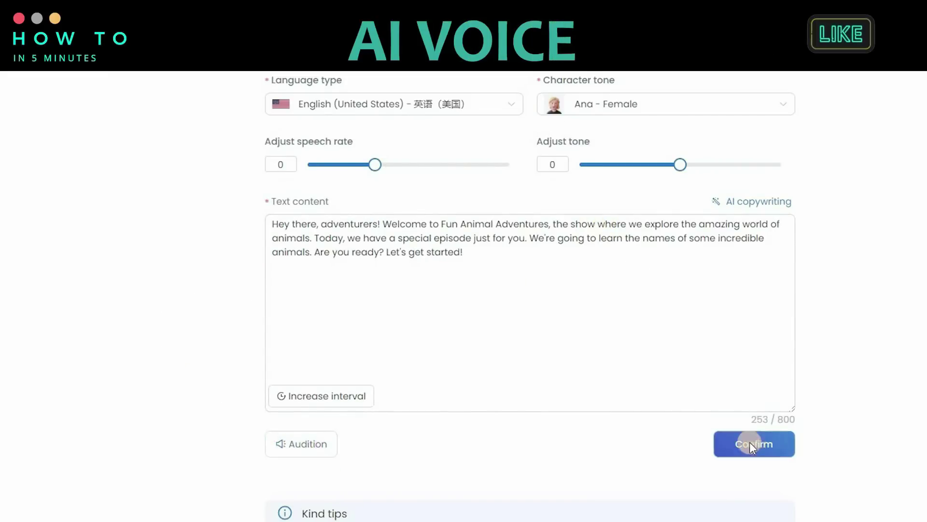
left_click(750, 444)
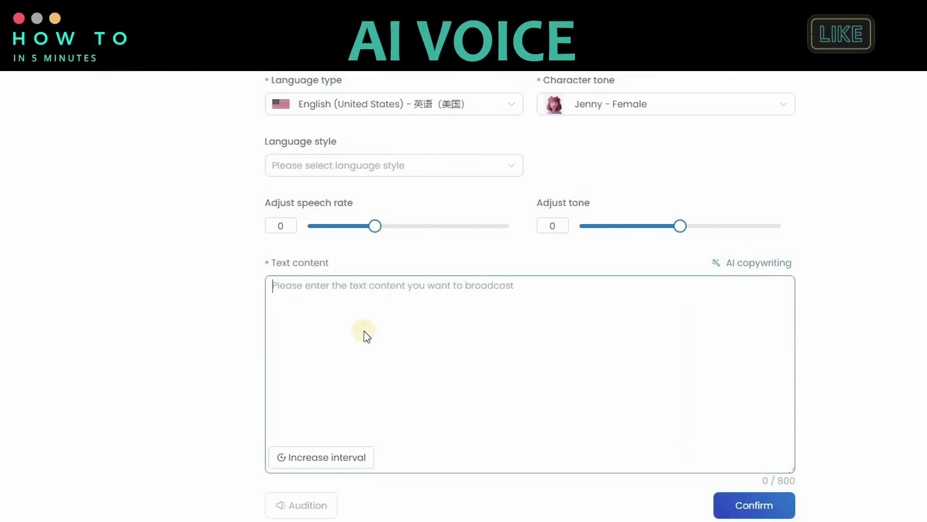
Step: Paste the lion paragraph as text content and set the speaking style to excited
right_click(366, 335)
left_click(378, 403)
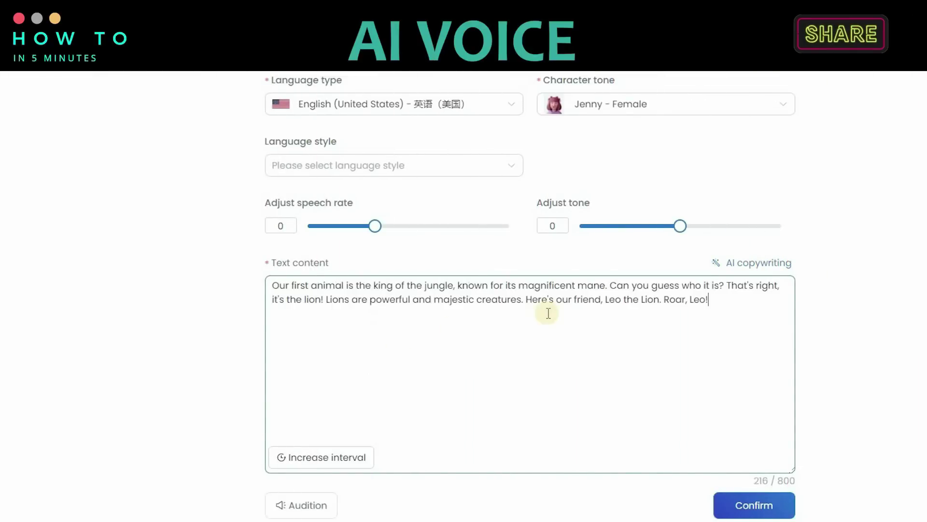
left_click(515, 167)
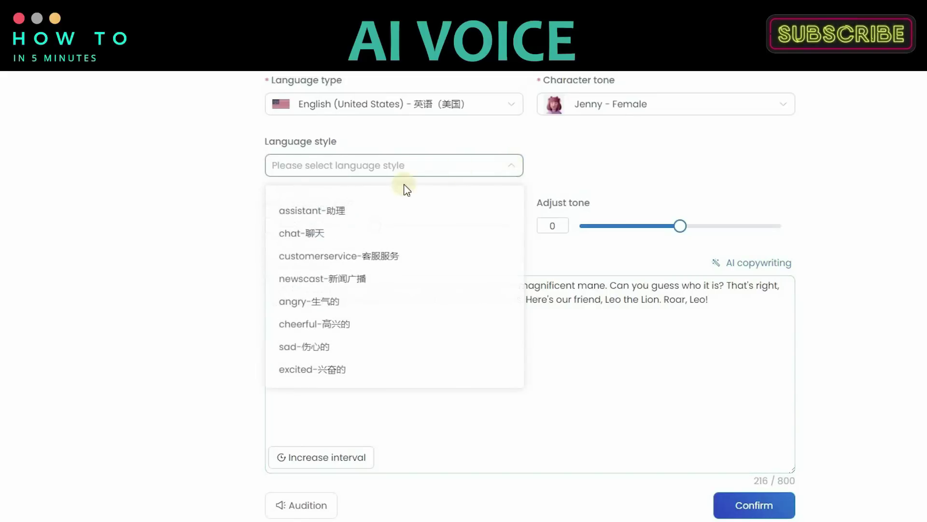
left_click(325, 325)
left_click(425, 165)
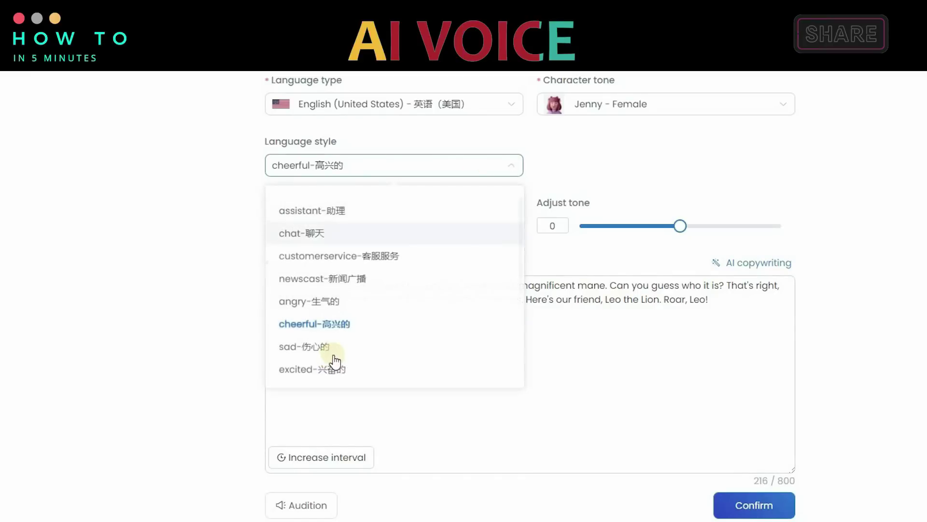
left_click(345, 369)
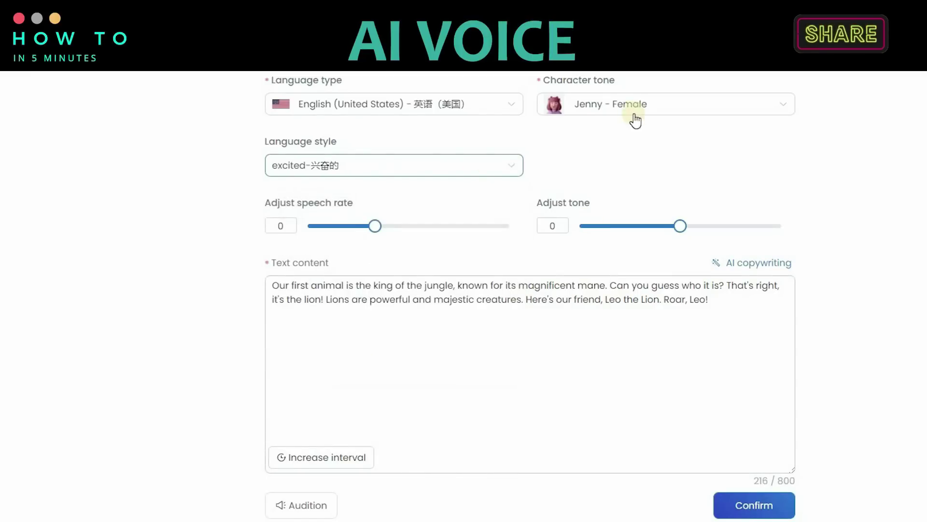
Step: Choose the Ana - Female voice and audition the lion narration
left_click(620, 110)
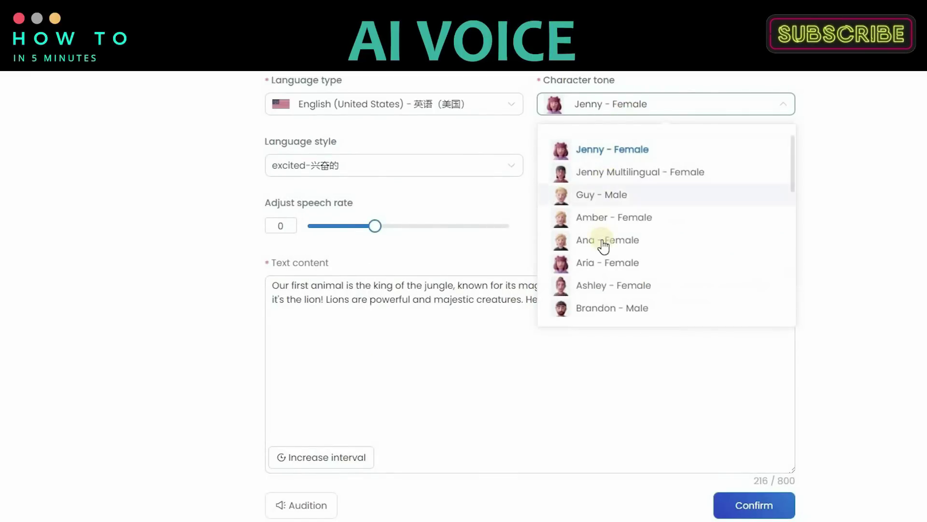
left_click(604, 244)
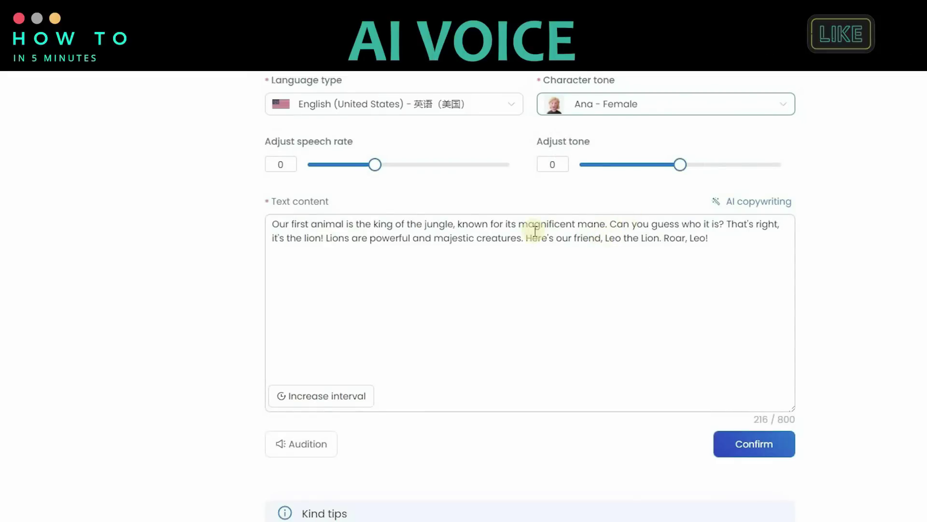
left_click(309, 443)
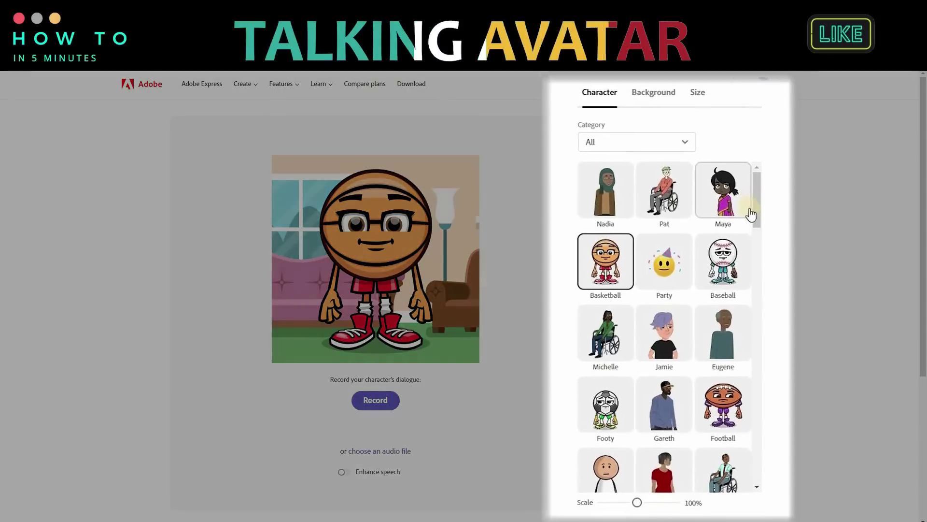
Step: Replace the basketball character with the Foxie fox
scroll(744, 278, "down", 8)
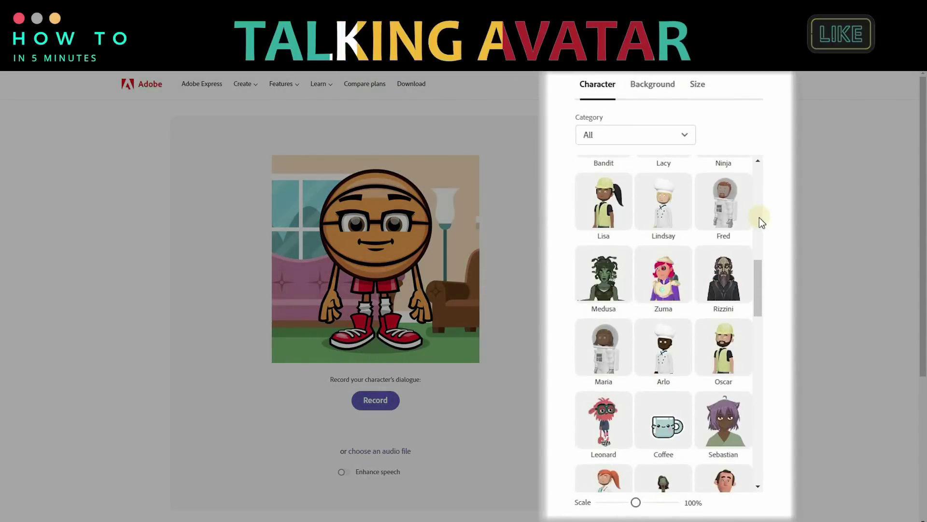
scroll(759, 218, "down", 10)
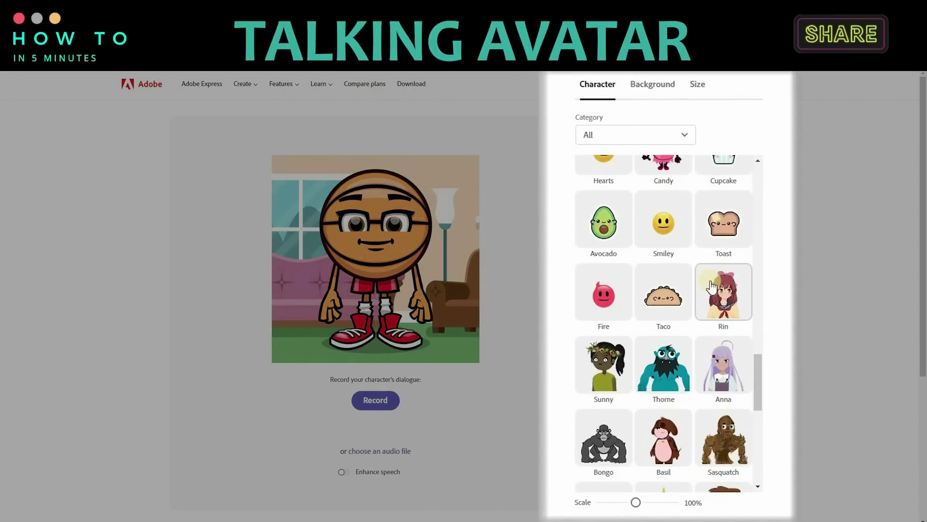
scroll(712, 285, "down", 5)
scroll(712, 285, "down", 3)
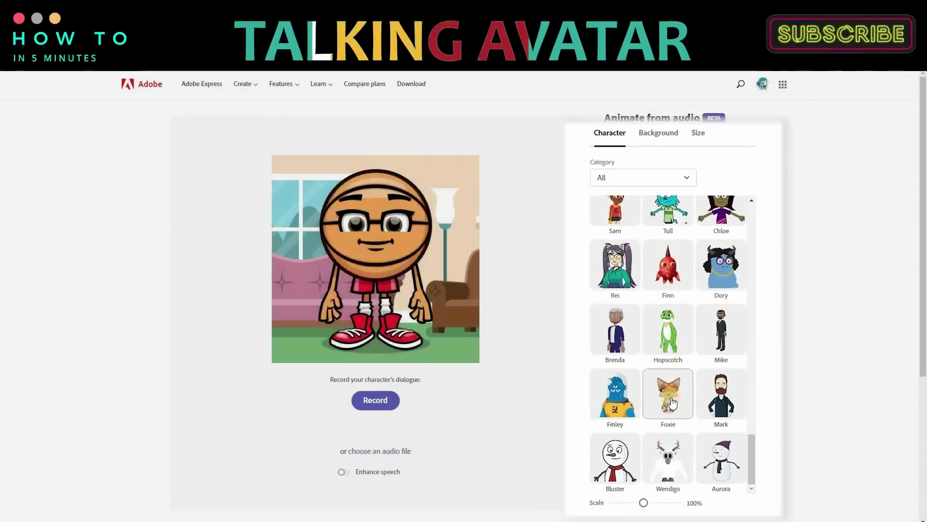
left_click(668, 392)
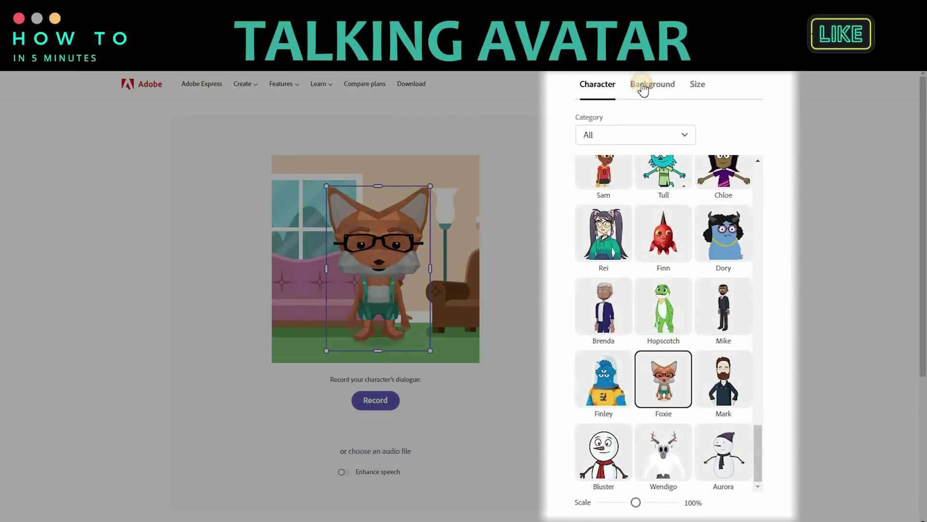
Step: Change the scene background to solid green
left_click(644, 90)
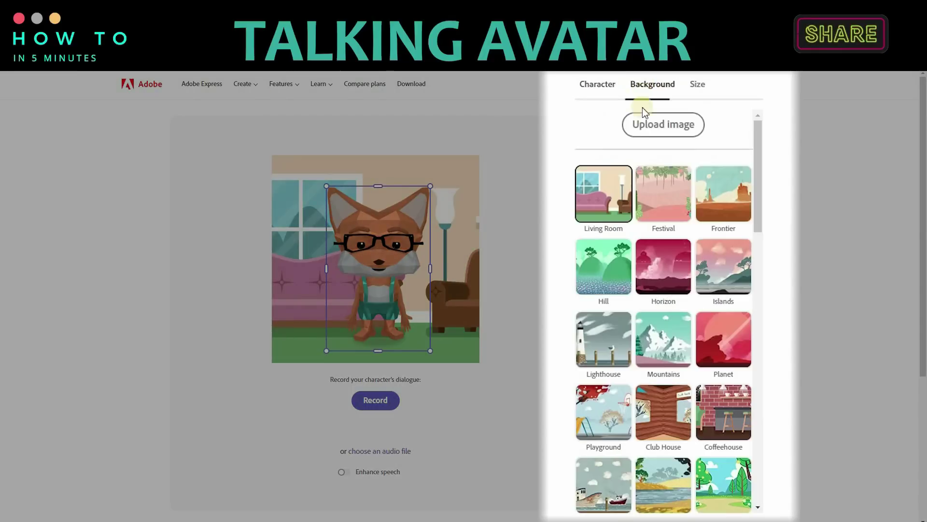
scroll(706, 276, "down", 15)
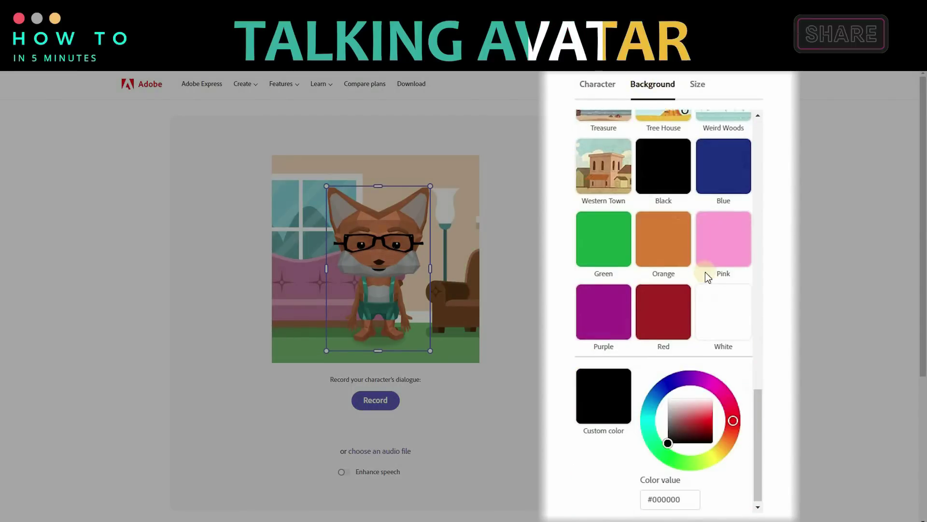
left_click(595, 232)
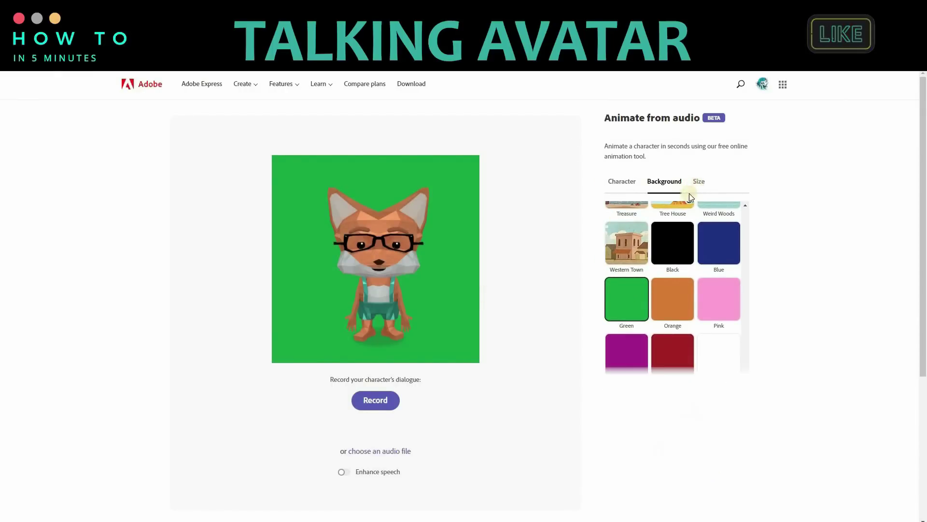
Step: Set the output size to YouTube Landscape 1920 x 1080
left_click(700, 182)
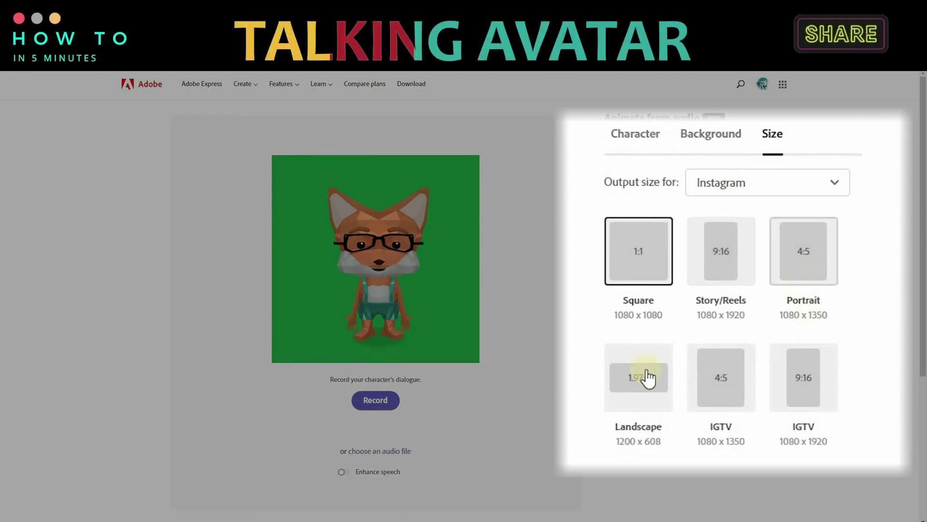
left_click(638, 381)
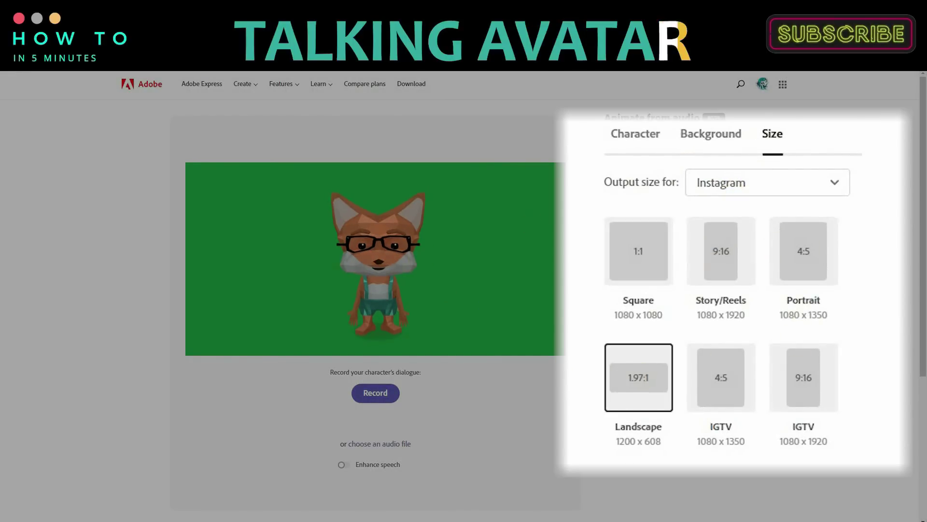
left_click(768, 183)
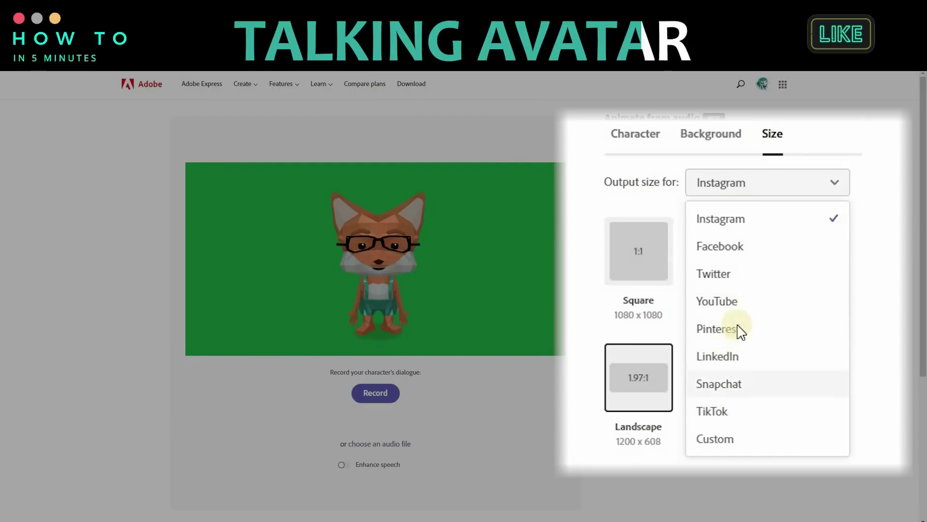
left_click(735, 303)
left_click(653, 252)
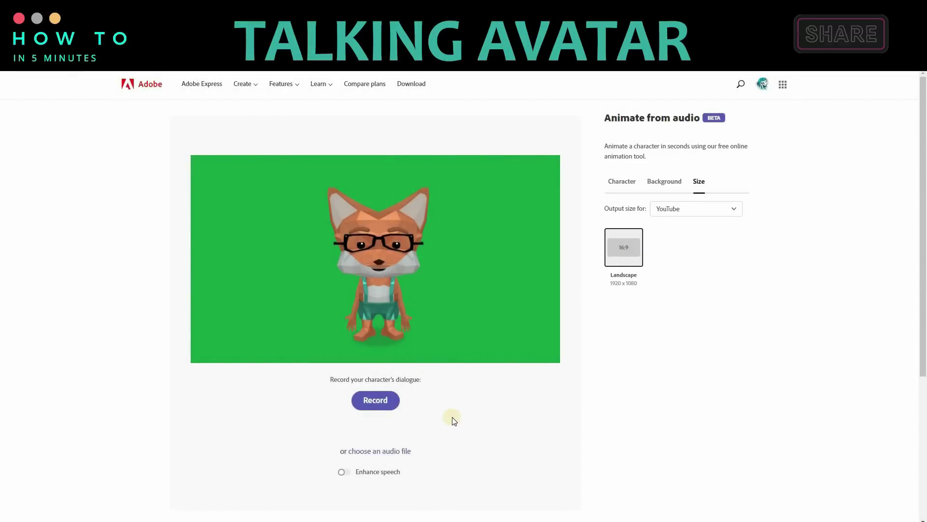
Step: Animate Foxie to the 'audio' file, preview it, and download the video
left_click(384, 450)
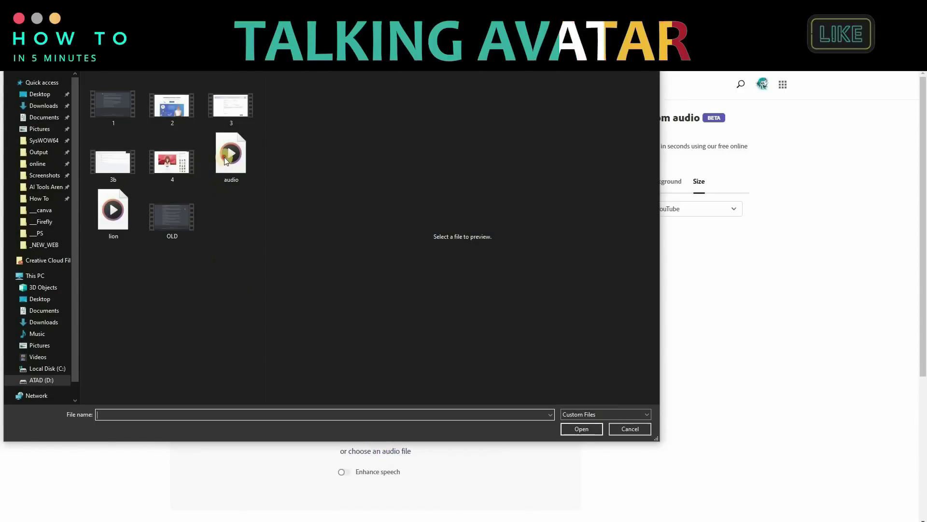
left_click(586, 429)
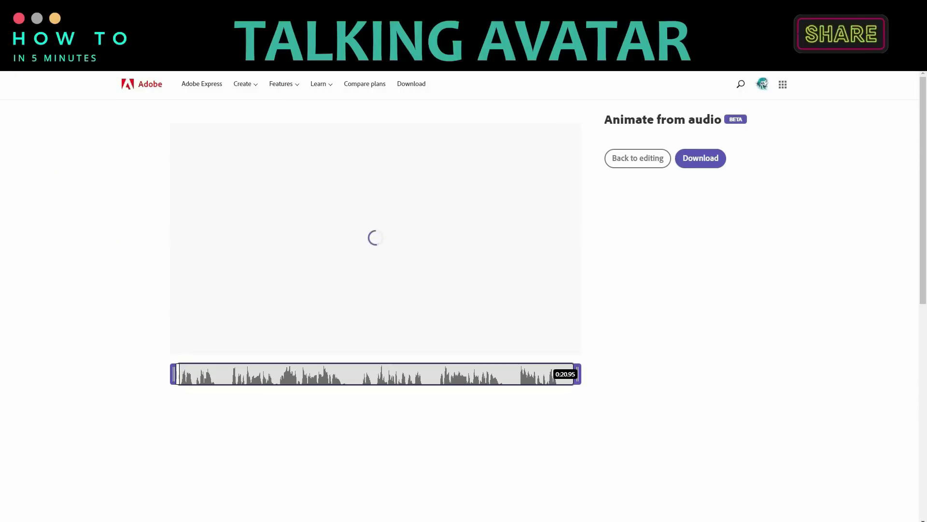
left_click(211, 381)
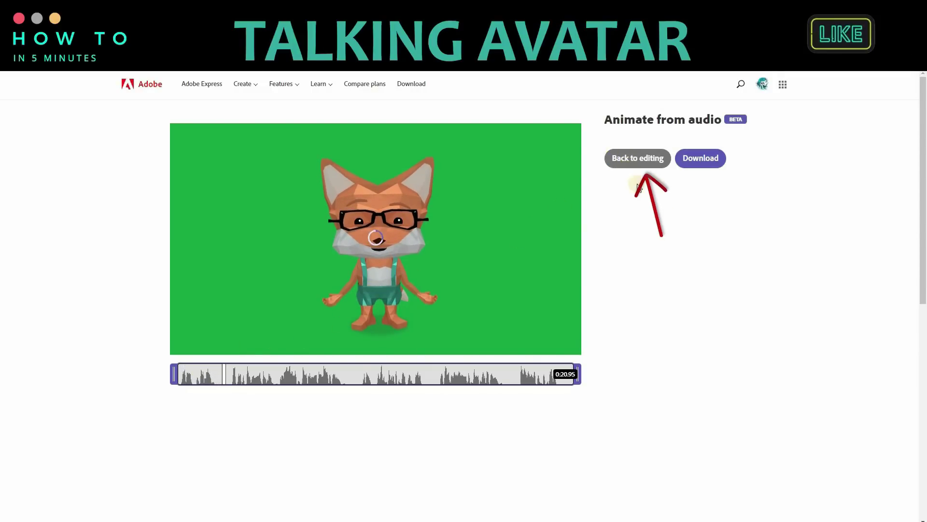
left_click(700, 158)
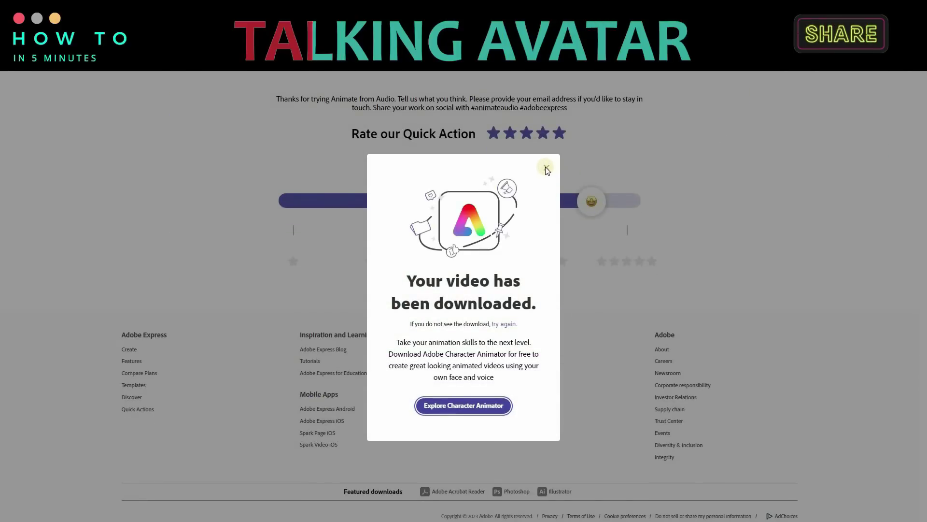
left_click(546, 168)
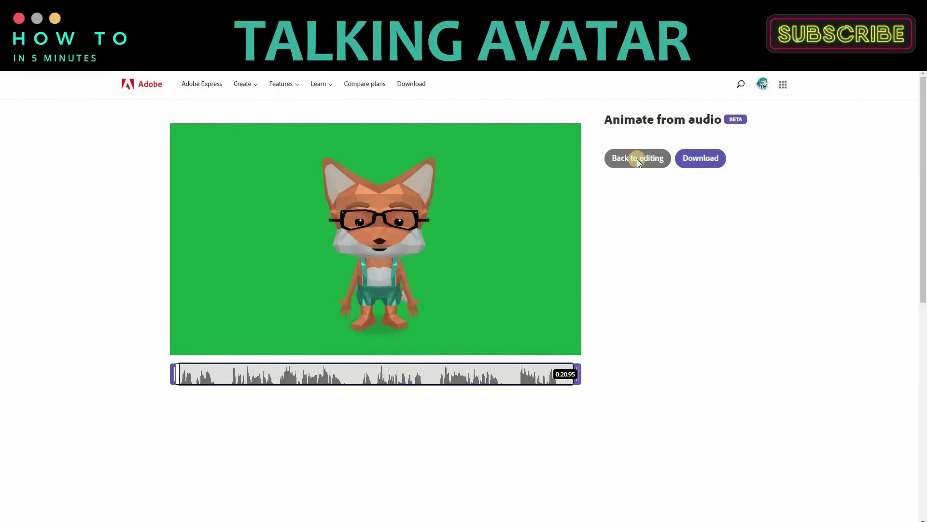
Step: Back in editing, replace the fox's audio with the 'lion' file
left_click(636, 158)
scroll(396, 427, "down", 1)
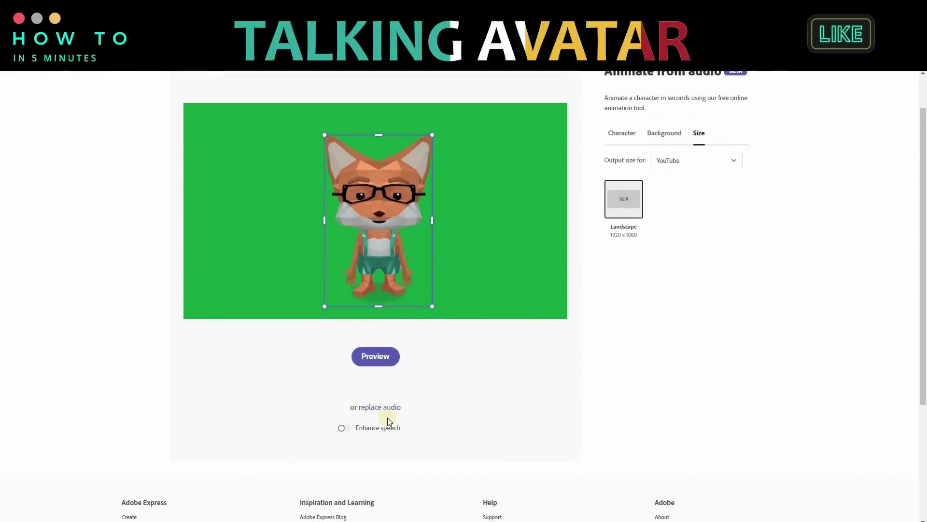
scroll(388, 420, "up", 1)
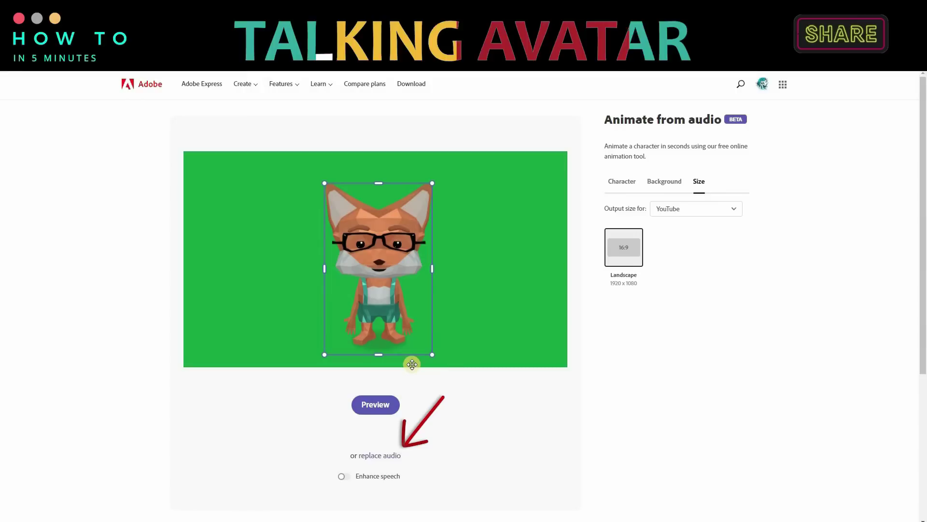
left_click(383, 456)
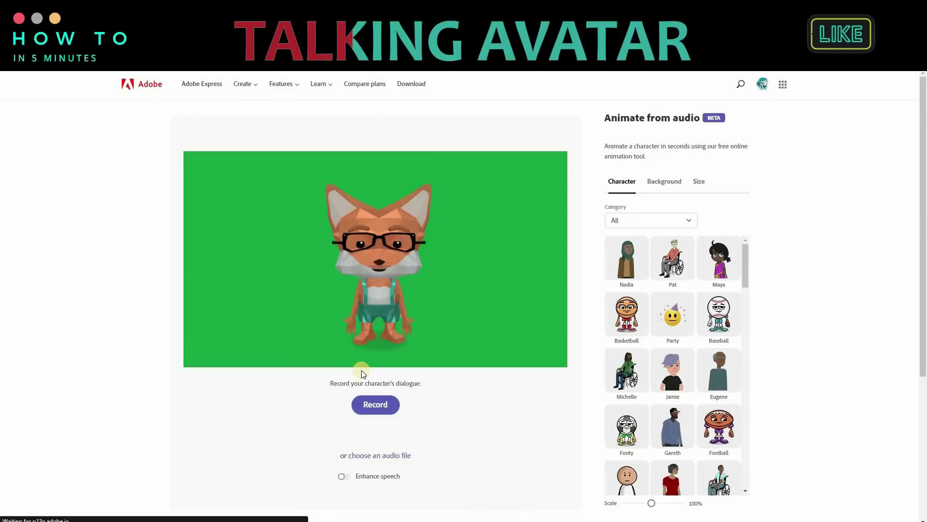
left_click(358, 455)
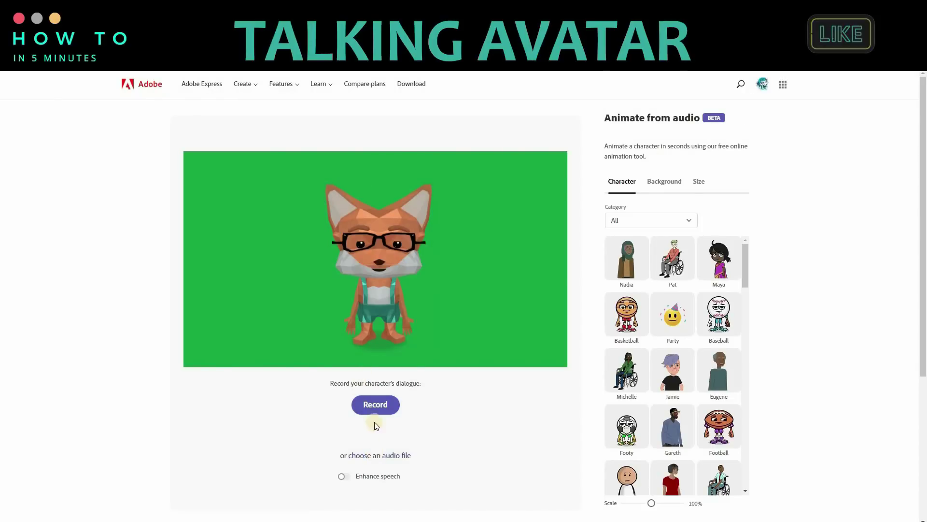
left_click(111, 210)
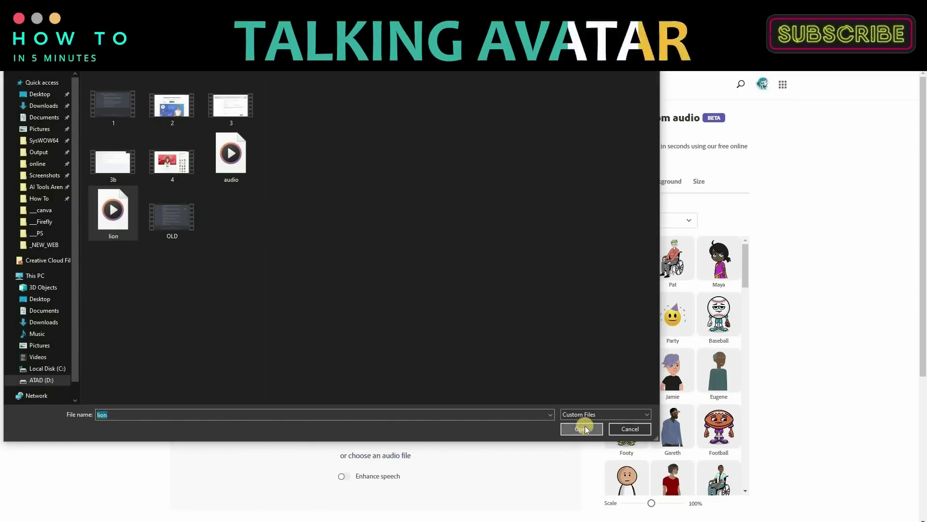
left_click(588, 428)
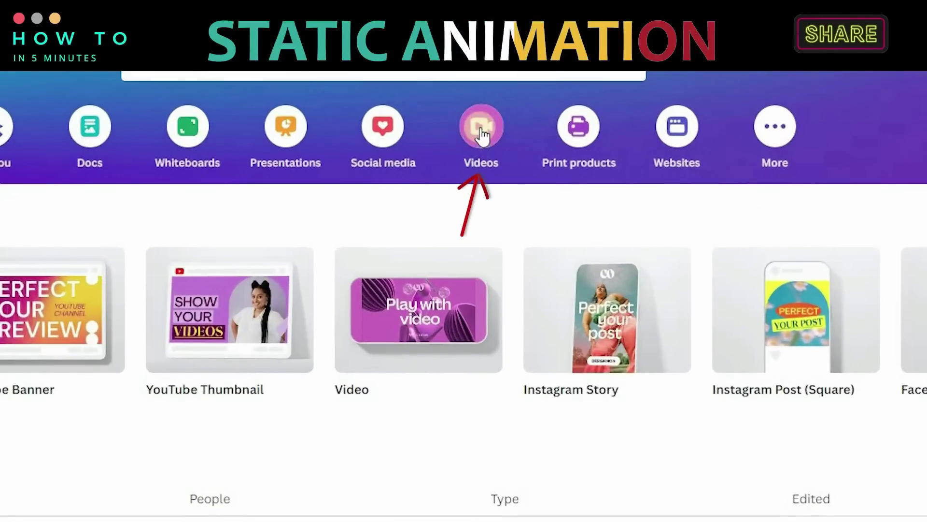
Step: Create a blank YouTube Video design and confirm intro_AdobeExpress runs 20 seconds
left_click(481, 131)
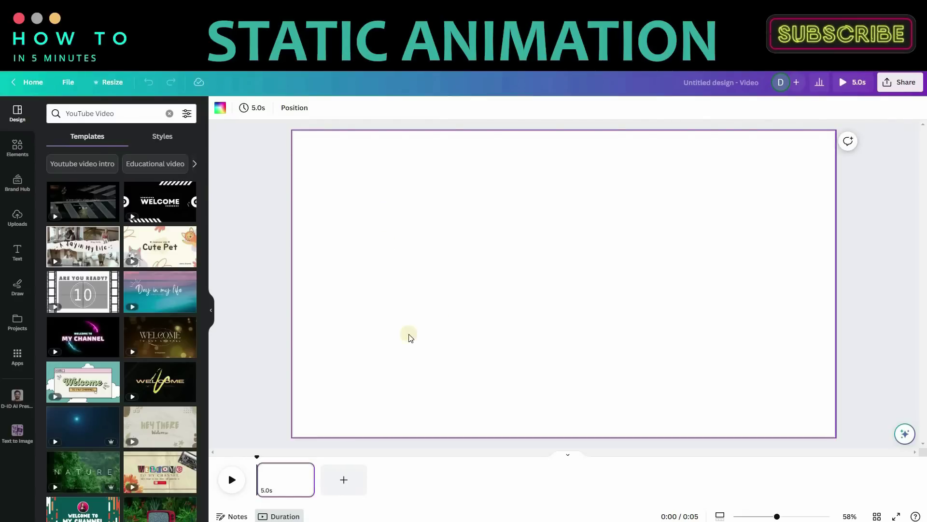
left_click(135, 123)
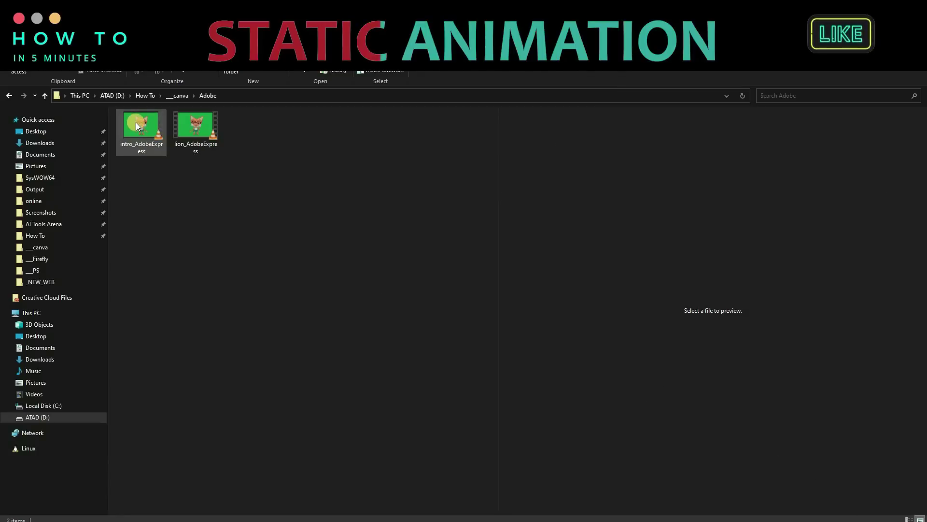
mouse_move(135, 124)
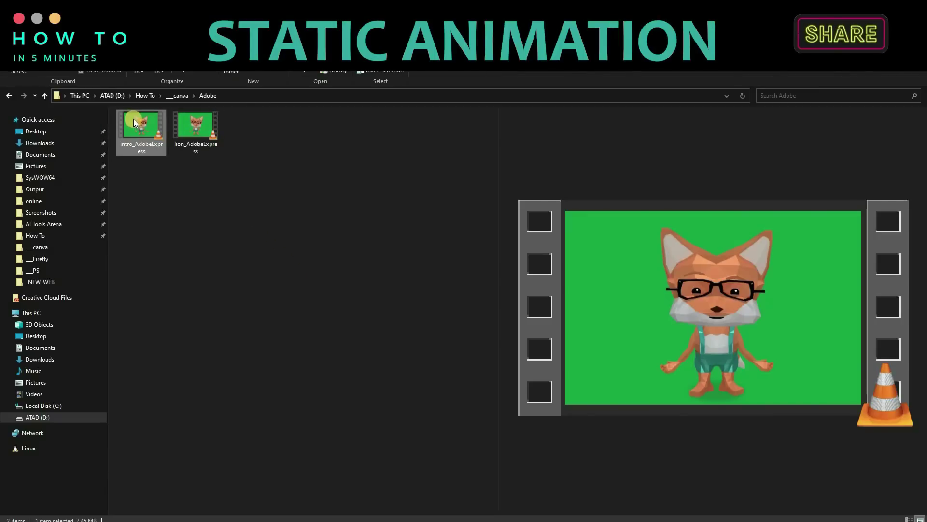
mouse_move(134, 119)
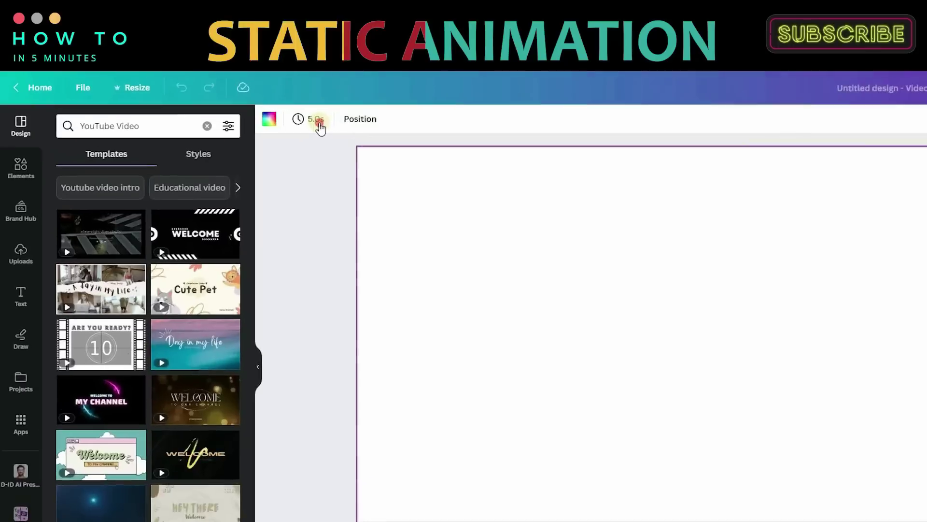
Step: Change the page duration from 5.0 seconds to 20 seconds
left_click(318, 121)
left_click(423, 149)
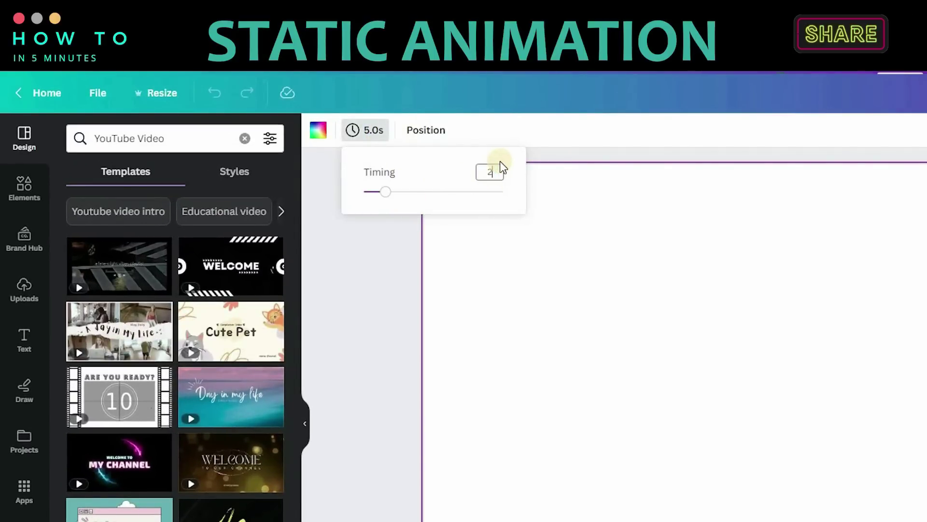
type("2")
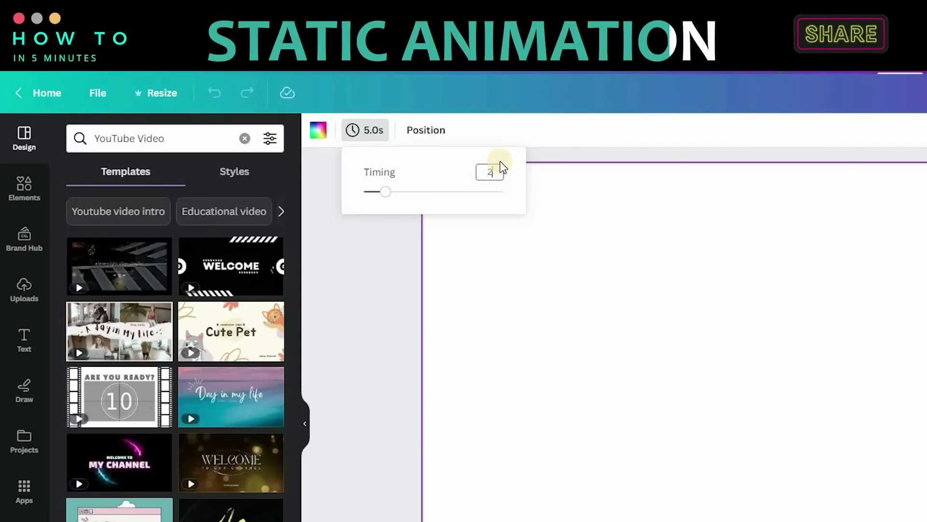
type("0")
key("Return")
left_click(649, 301)
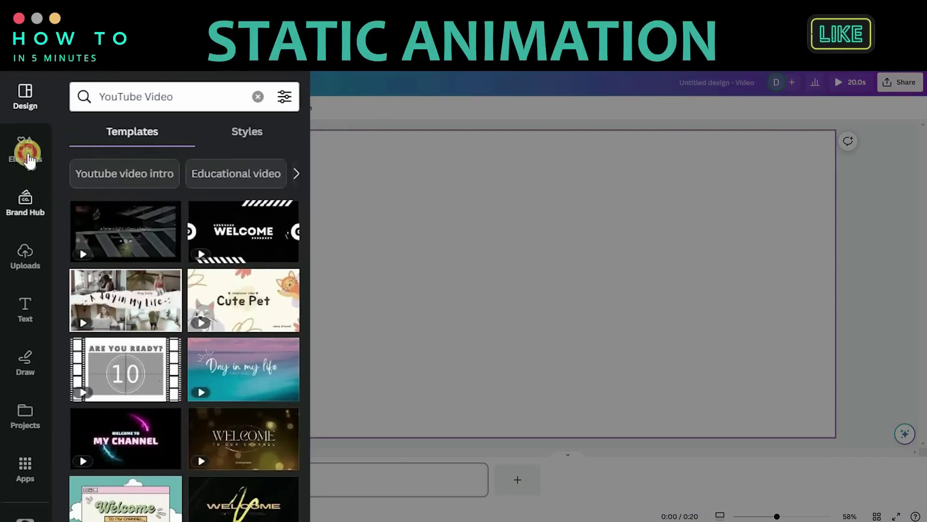
Step: Search Elements for 'jungle' and set the jungle scene graphic as the page background
left_click(27, 154)
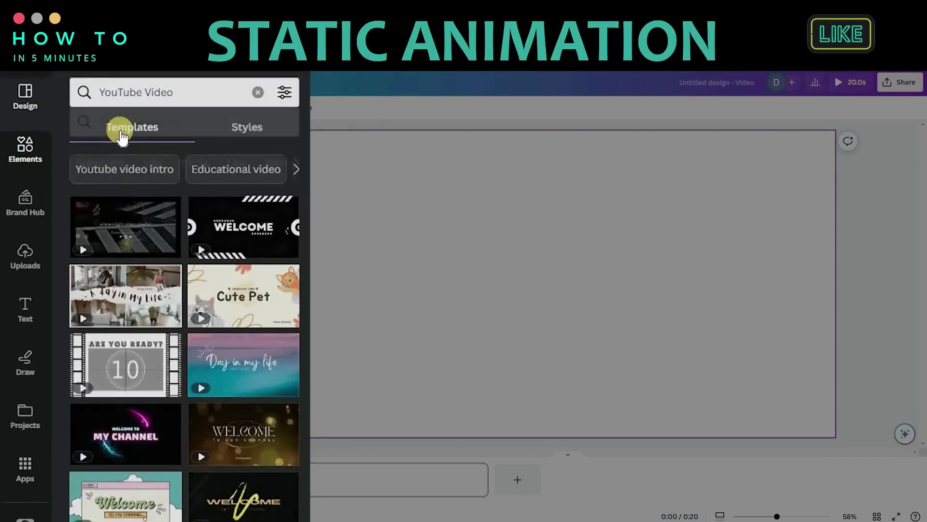
left_click(128, 95)
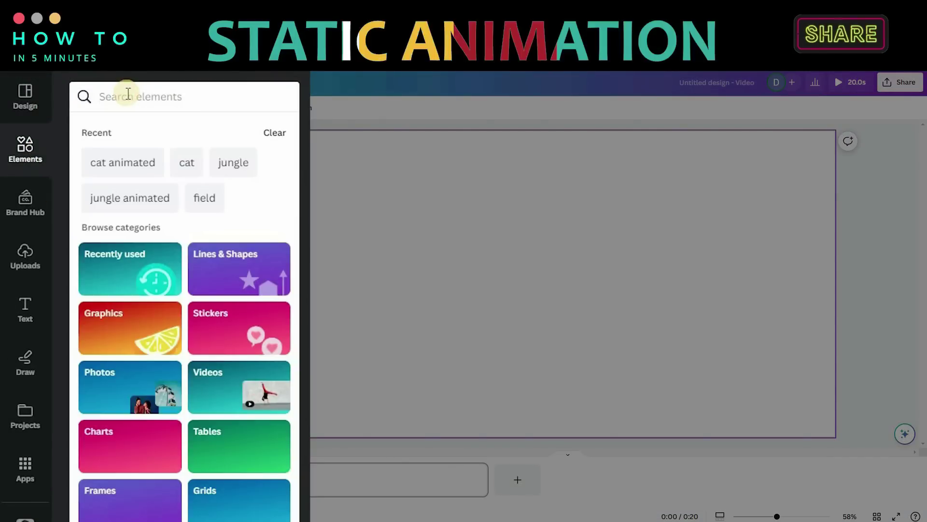
type("jungl")
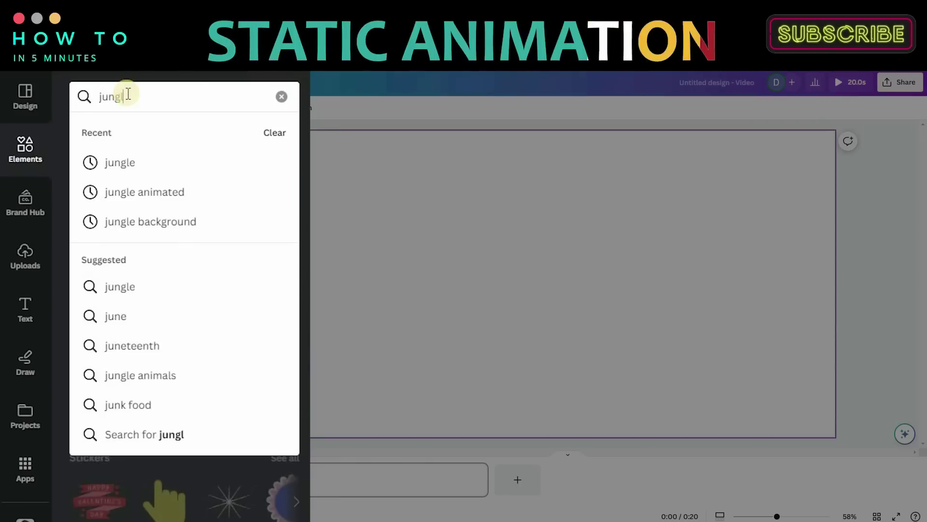
left_click(143, 162)
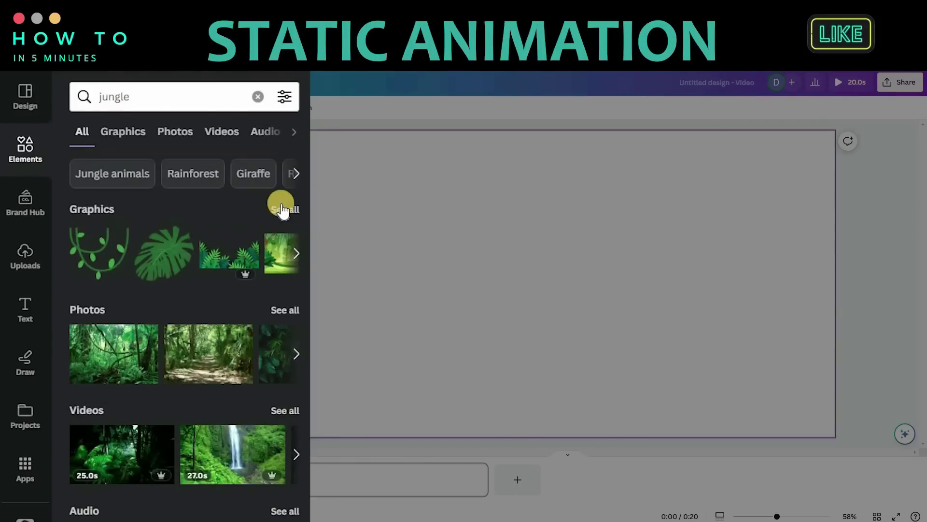
left_click(285, 210)
left_click(106, 314)
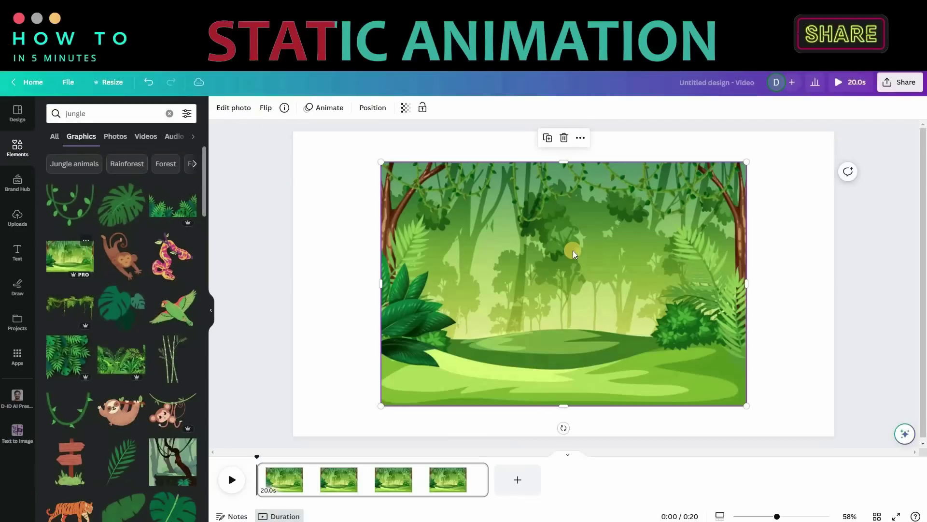
right_click(574, 253)
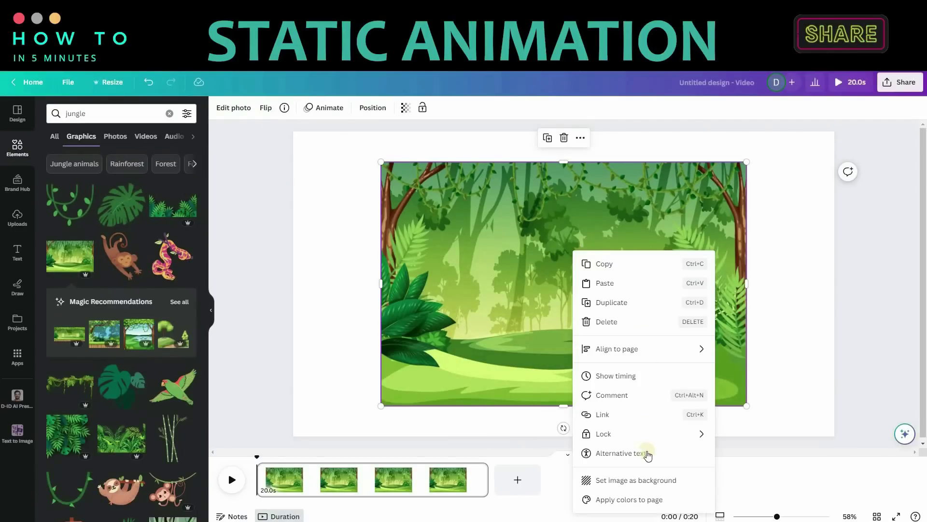
left_click(646, 478)
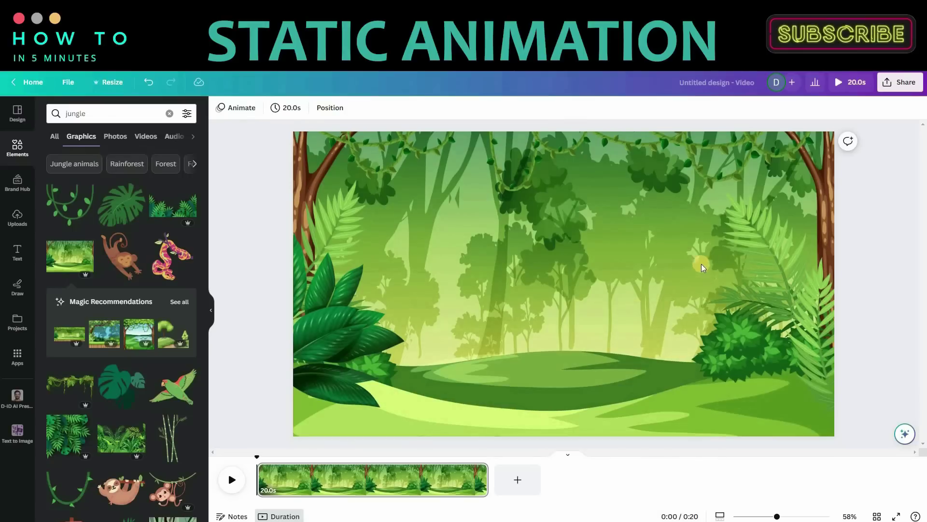
Step: Search 'animated animals', then add a small cartoon bird at the scene's bottom-left corner
left_click(716, 248)
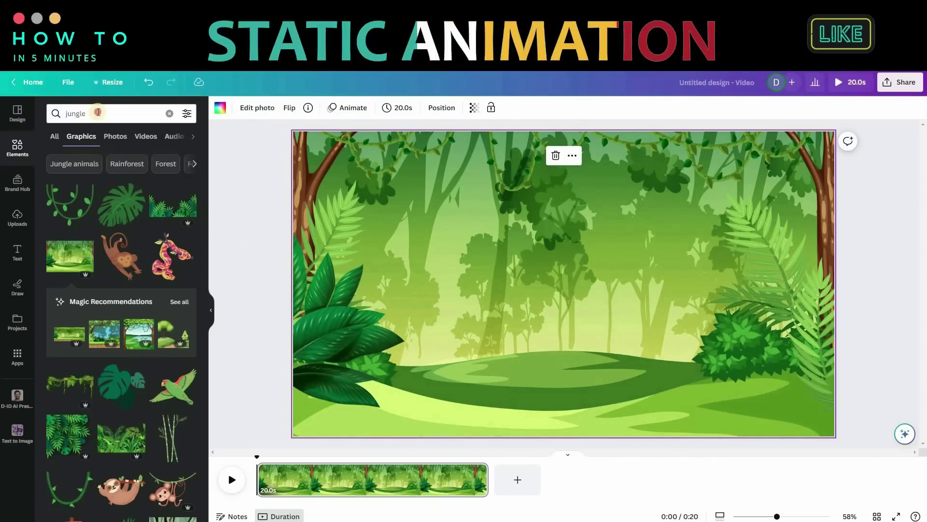
left_click(98, 112)
double_click(99, 112)
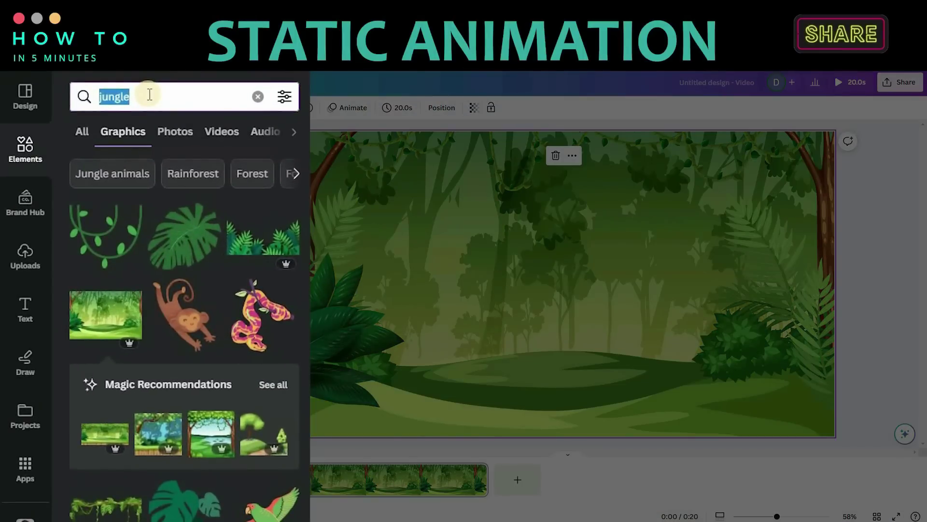
type("animate")
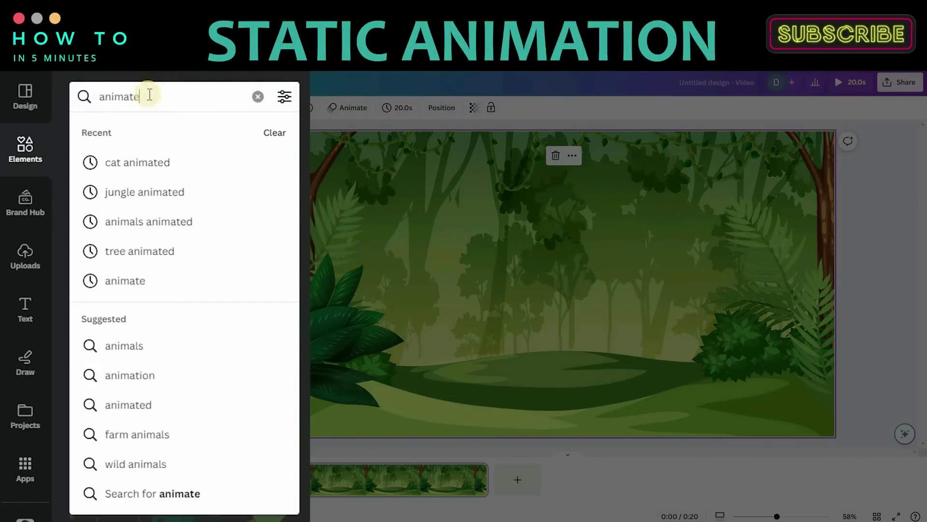
type("d animal")
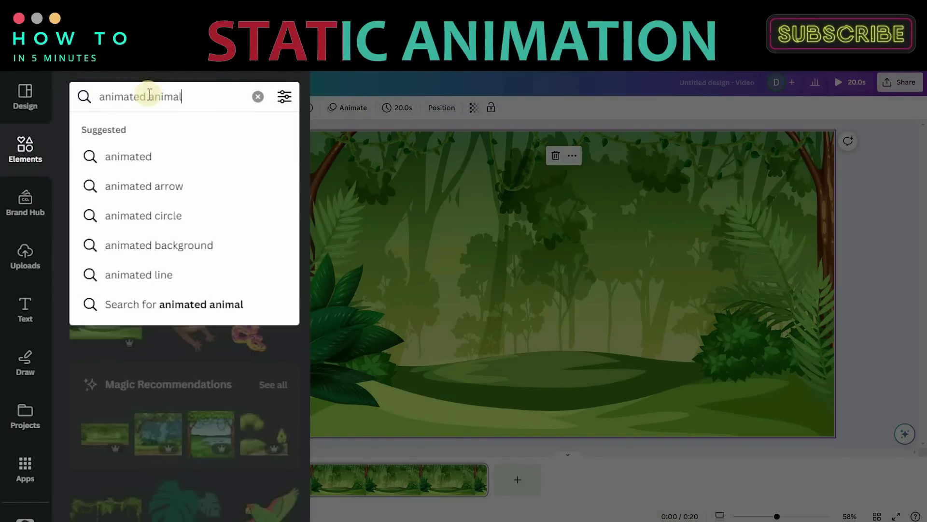
type("s")
key("Return")
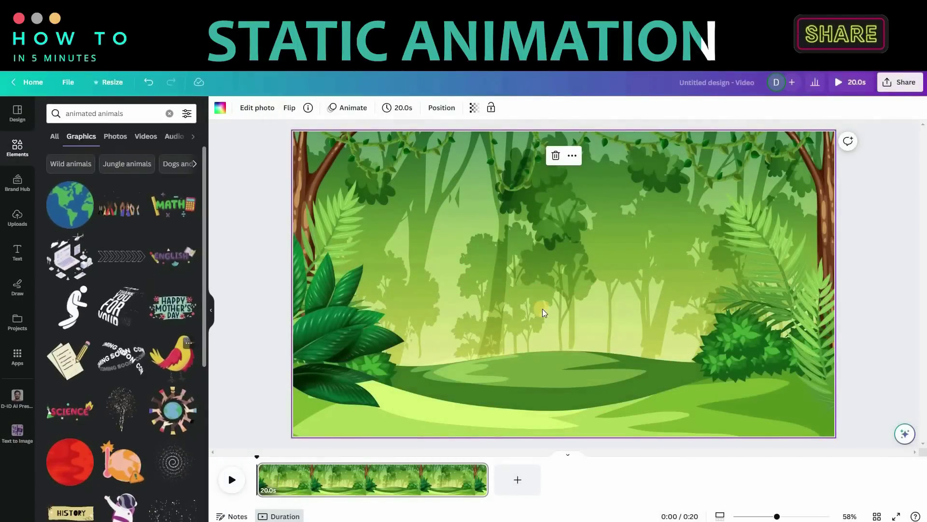
left_click(173, 358)
left_click_drag(599, 284, 536, 319)
left_click_drag(354, 380, 385, 362)
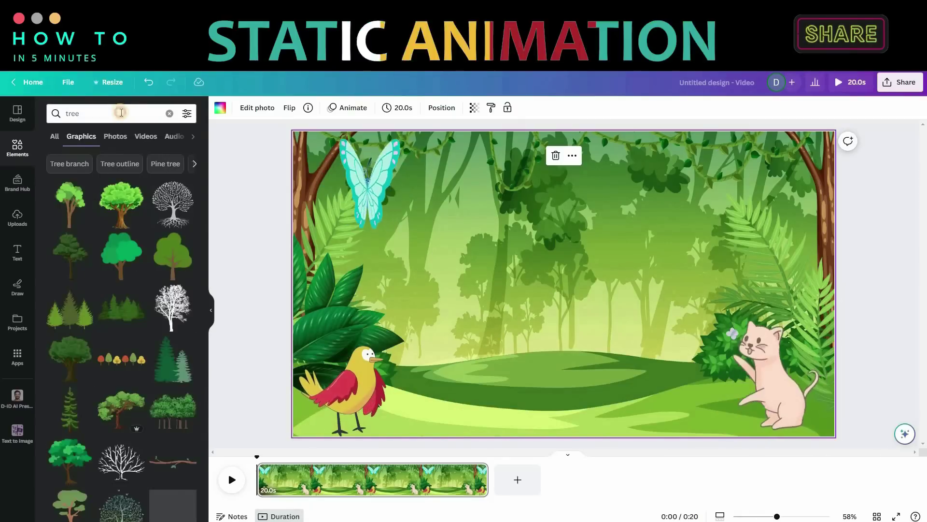
Step: Add an animated tree from the 'tree animated' results, shrink it and move it up-right
left_click(121, 112)
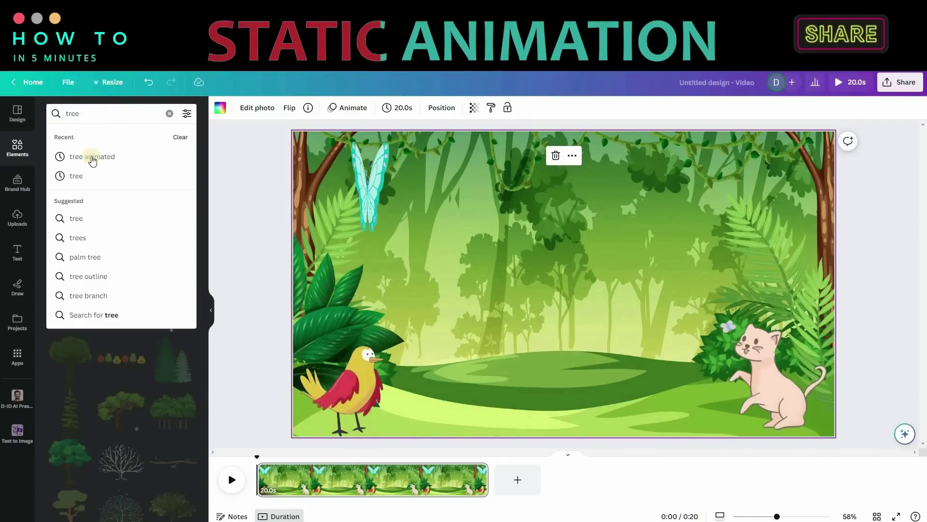
left_click(89, 156)
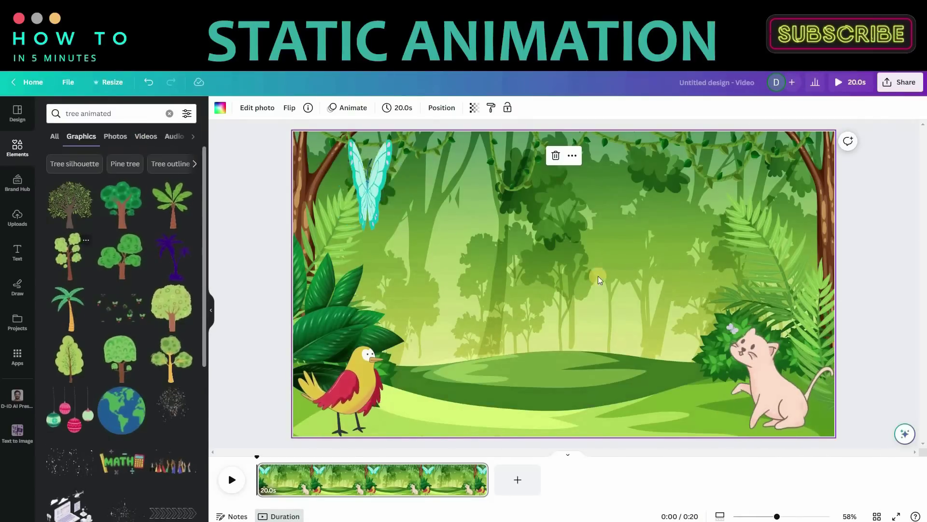
left_click(67, 263)
left_click_drag(482, 163, 536, 243)
left_click_drag(659, 344, 741, 283)
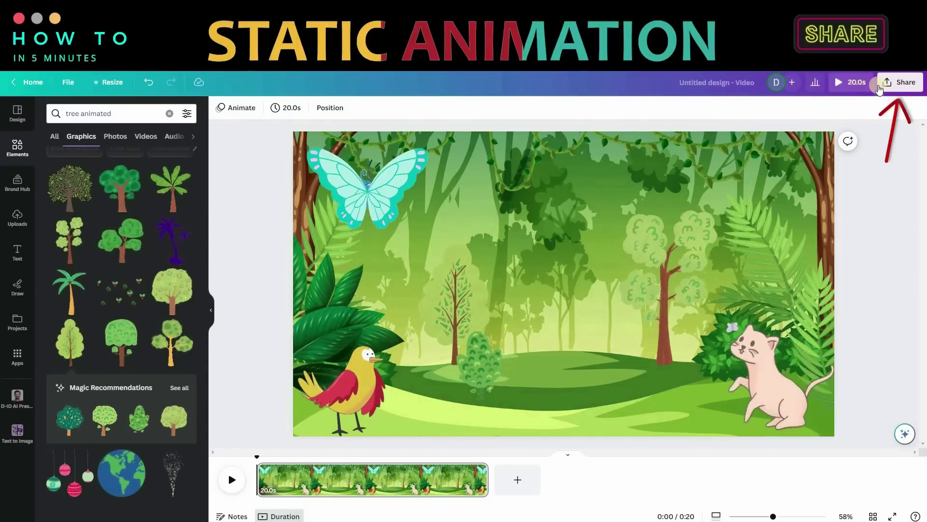
Step: Download the jungle scene as an MP4 video at 1080p HD quality
left_click(899, 82)
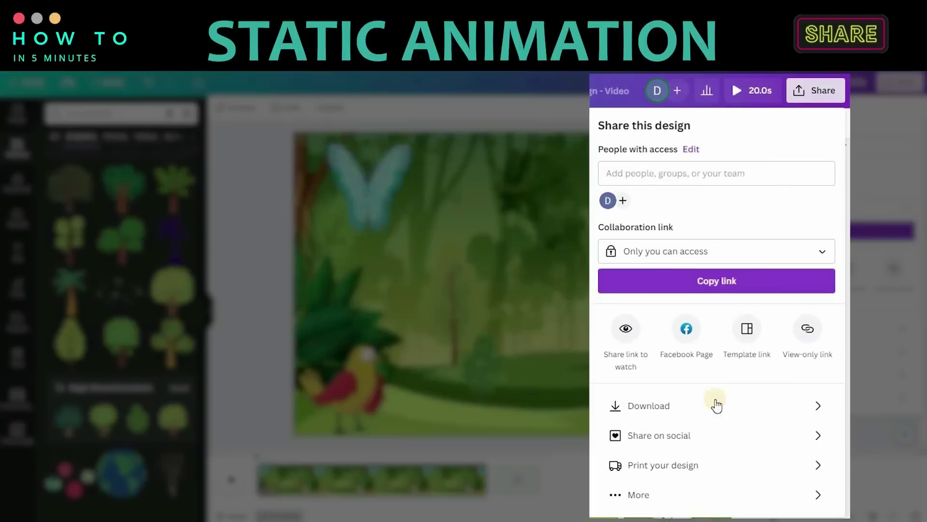
left_click(679, 396)
left_click(690, 300)
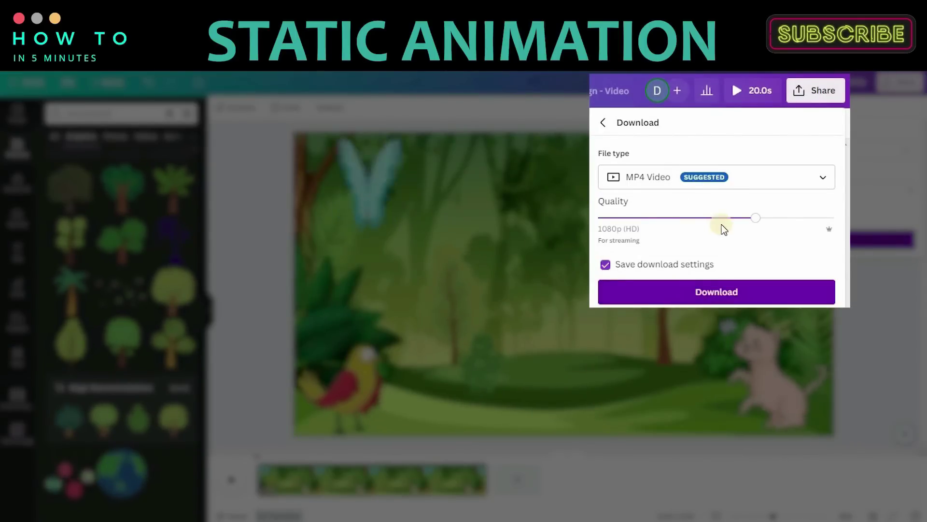
mouse_move(756, 218)
left_mouse_down()
mouse_move(812, 222)
mouse_move(770, 227)
left_mouse_up()
left_click(741, 292)
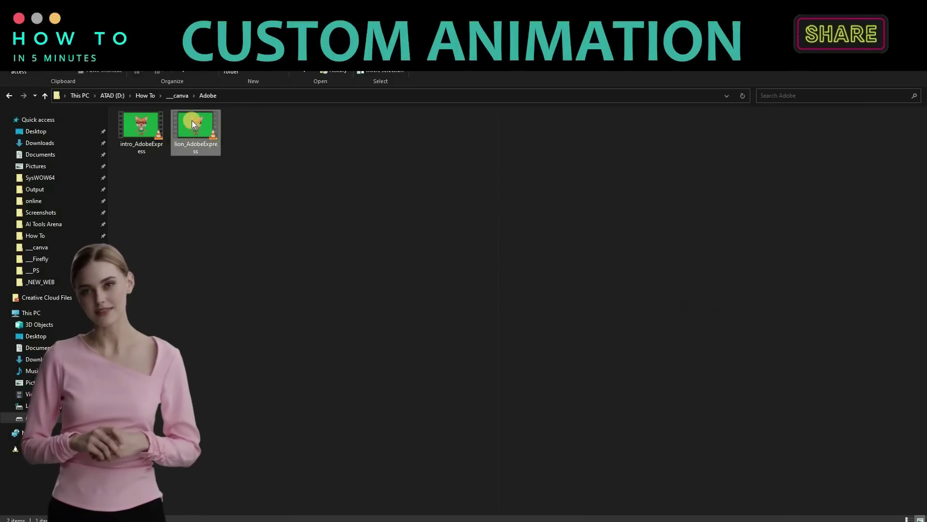
mouse_move(188, 126)
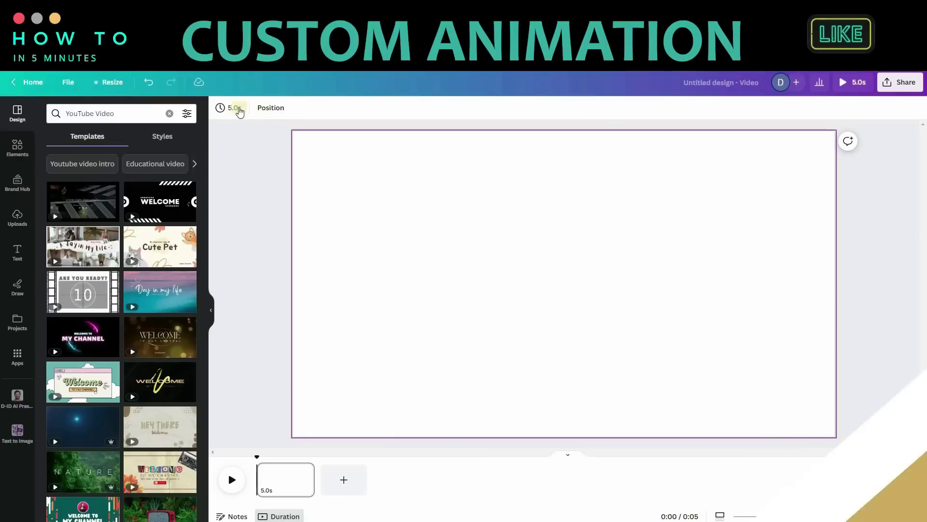
Step: Set the new page's duration to 19 seconds
left_click(235, 108)
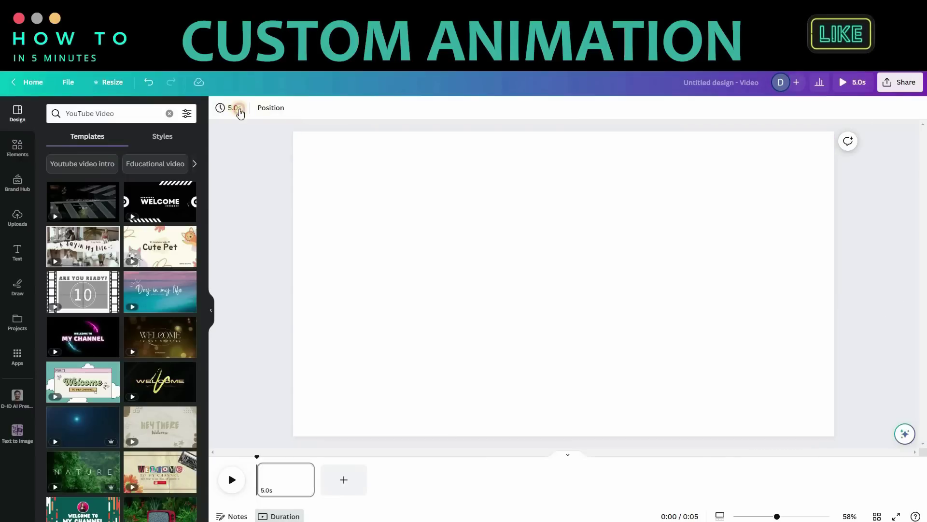
type("19")
key("Return")
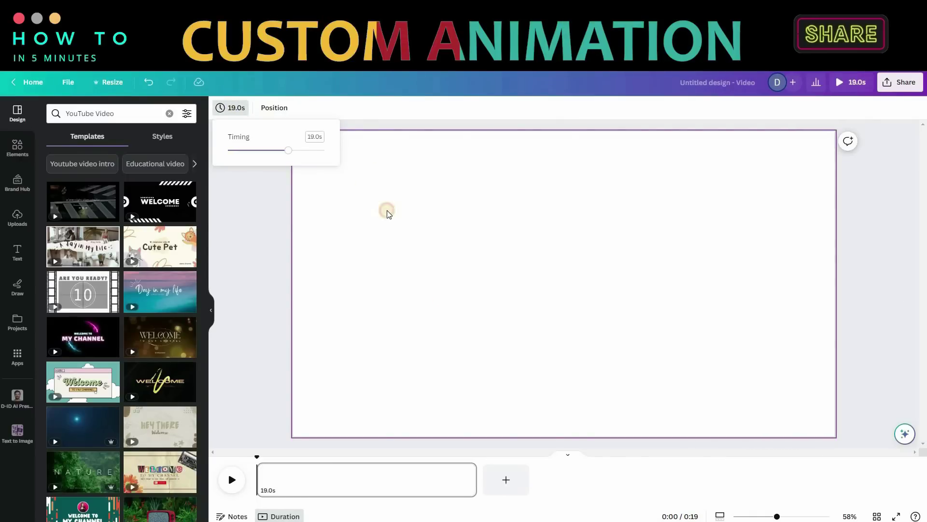
left_click(387, 214)
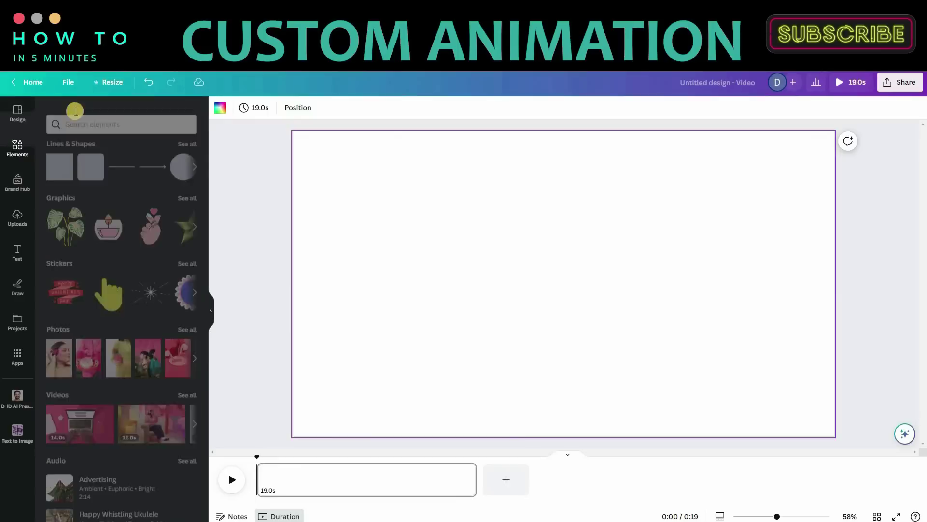
Step: Search Elements graphics for 'field' and set the clouds-and-hills graphic as the page background
left_click(75, 112)
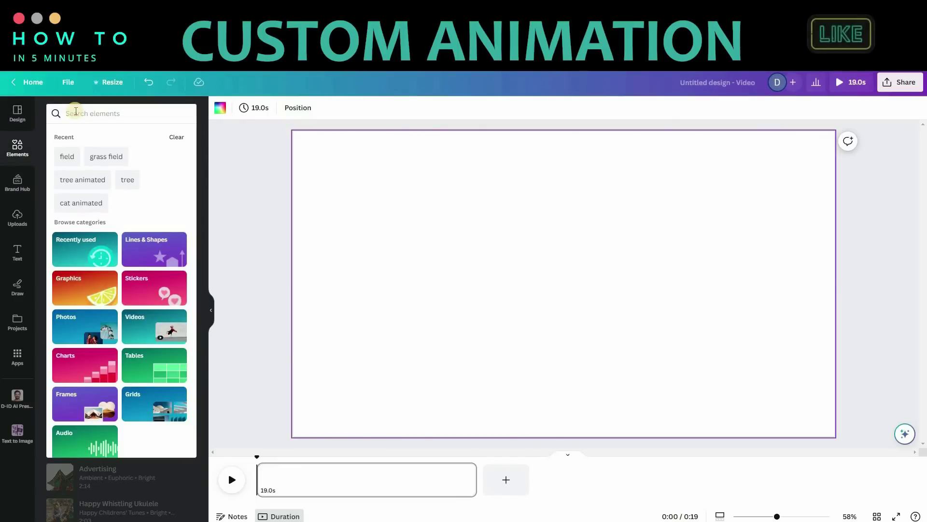
type("field")
key("Return")
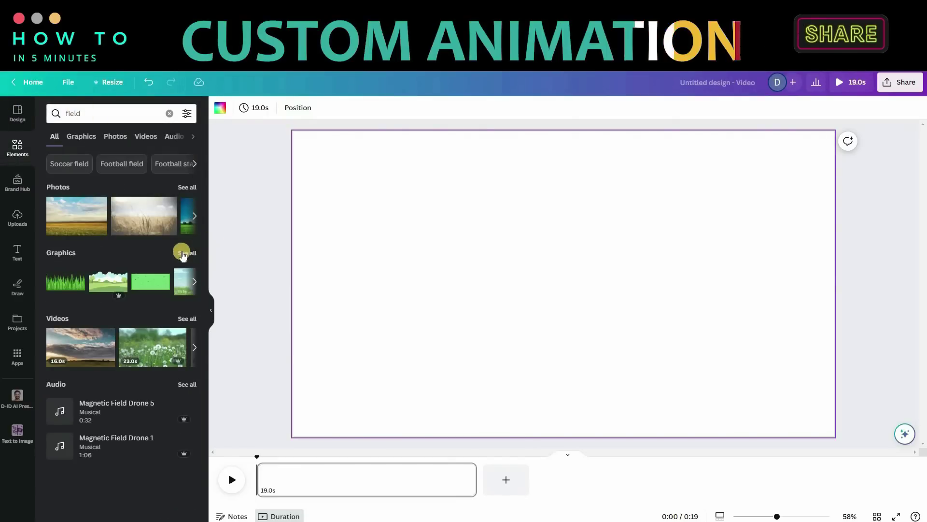
left_click(92, 137)
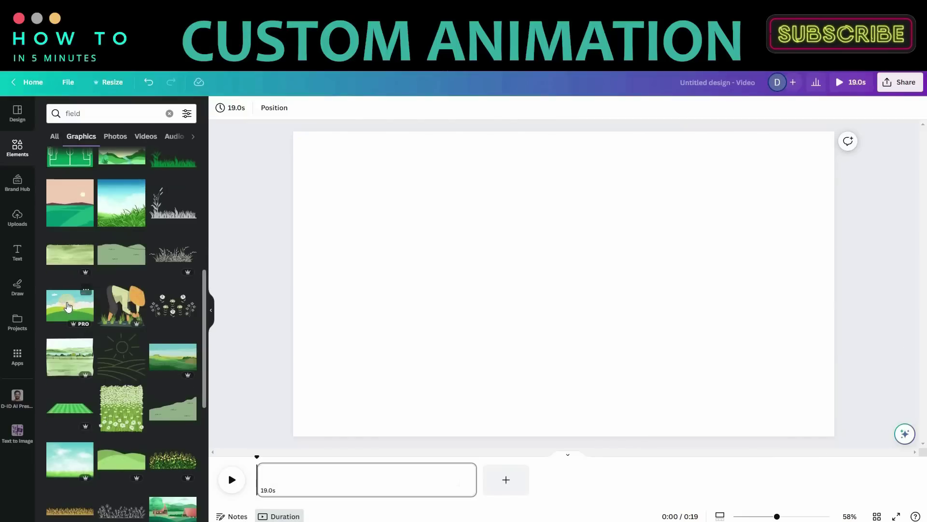
left_click(70, 306)
right_click(622, 250)
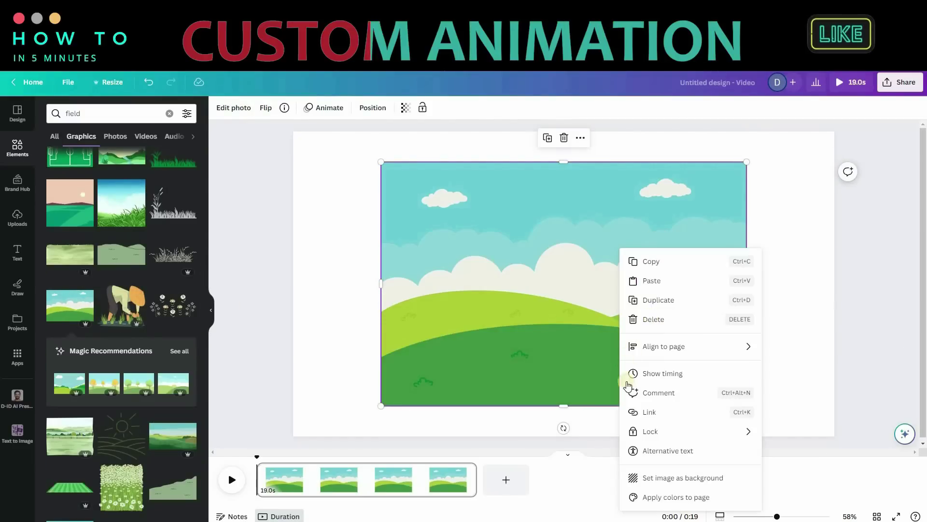
left_click(667, 478)
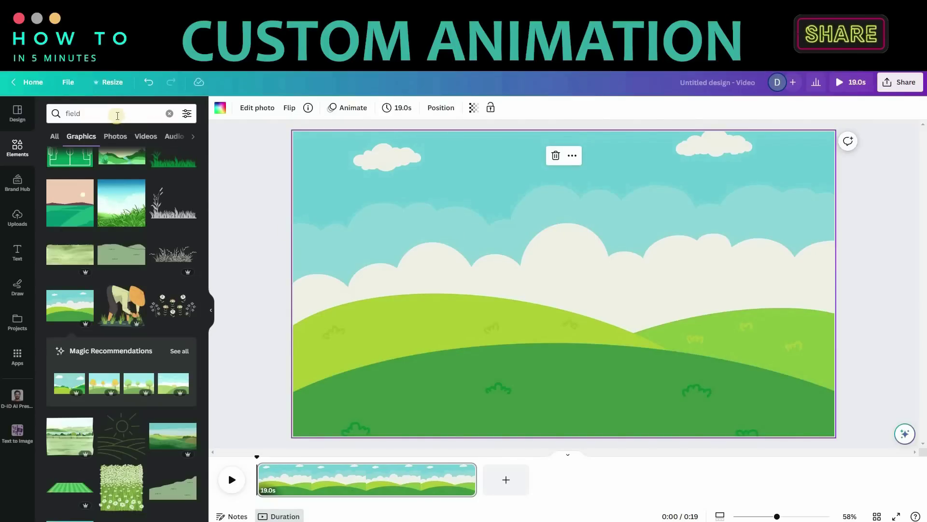
Step: Replace the 'field' search with the recent 'tree animated' search in Elements
left_click(119, 114)
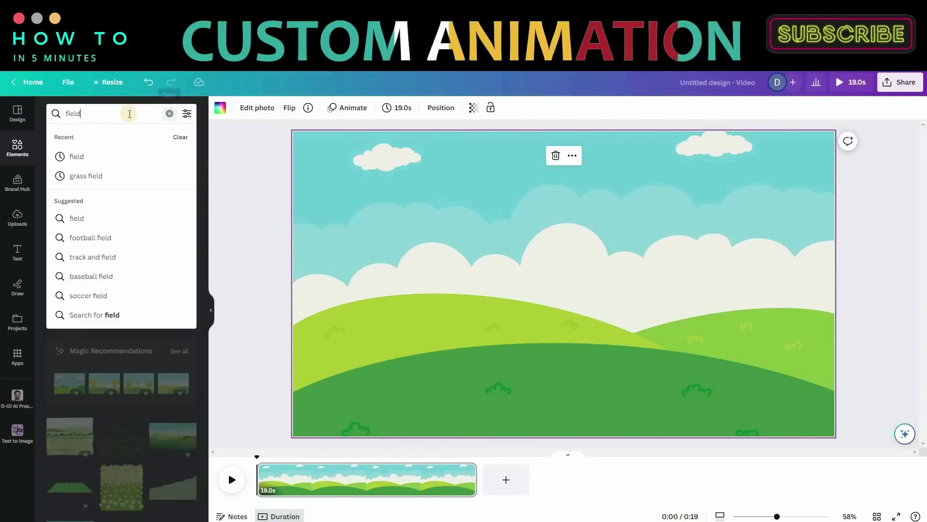
key("Escape")
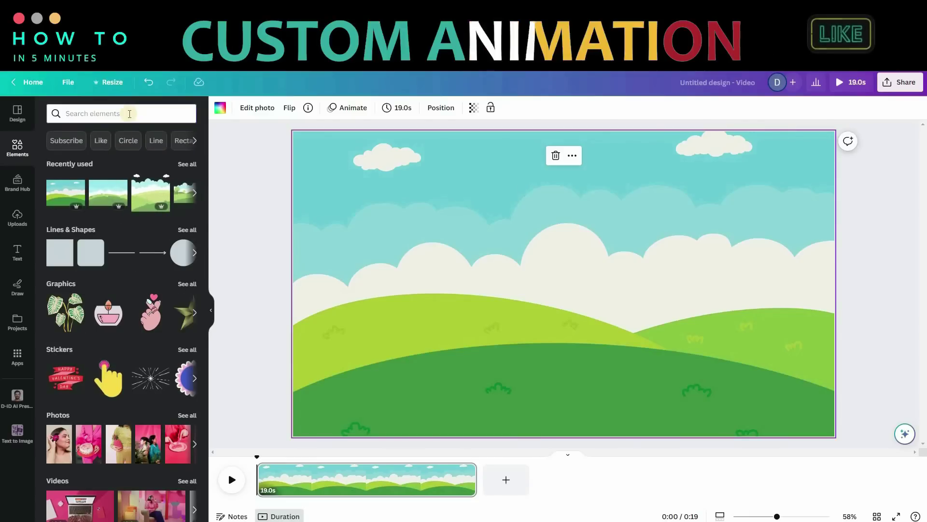
left_click(130, 114)
type("tree")
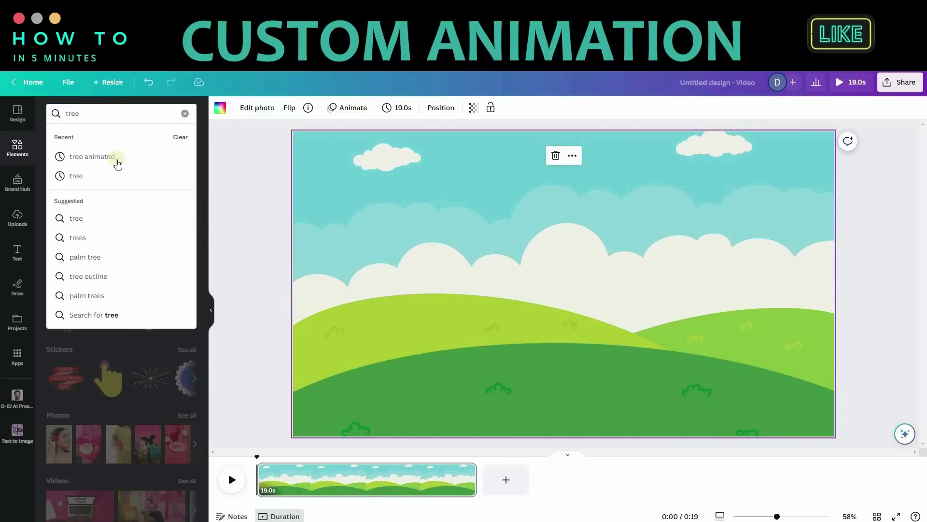
left_click(122, 157)
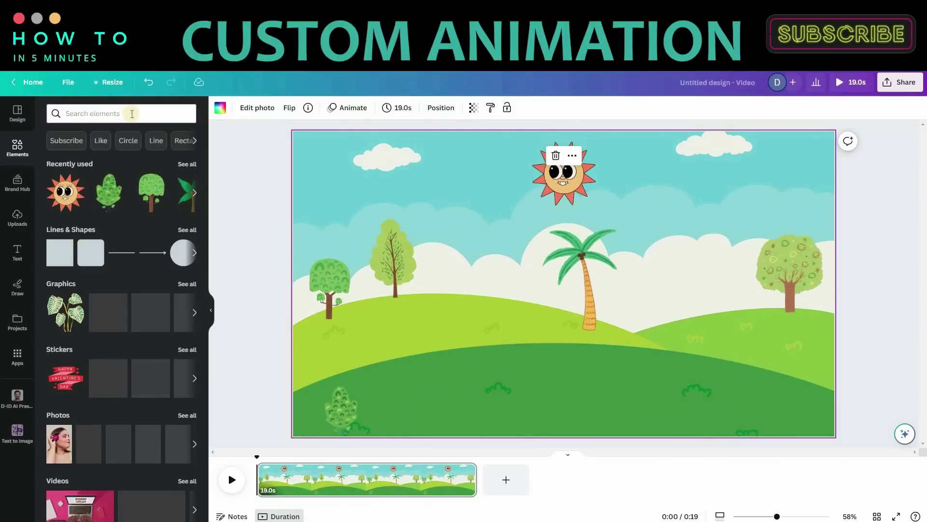
Step: Search 'lion' graphics and place a small cartoon lion at the bottom-left of the hills
type("lion")
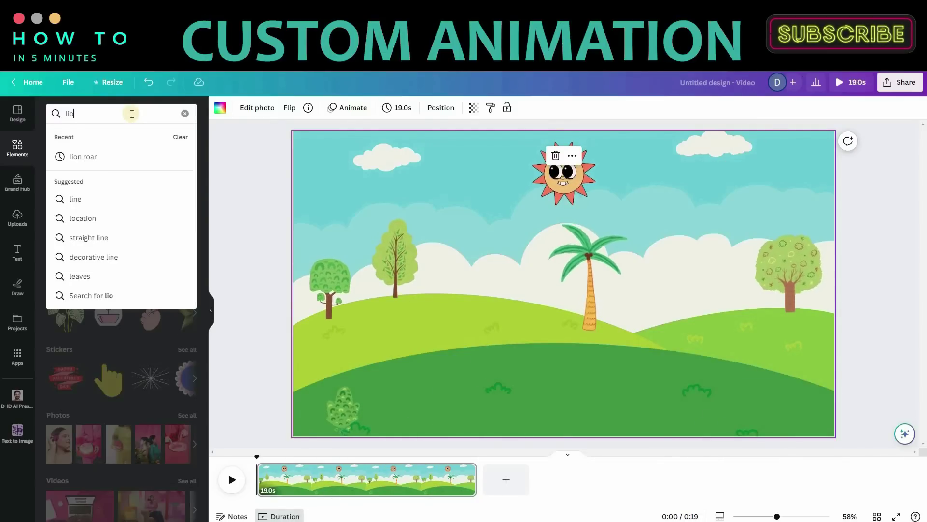
key("Return")
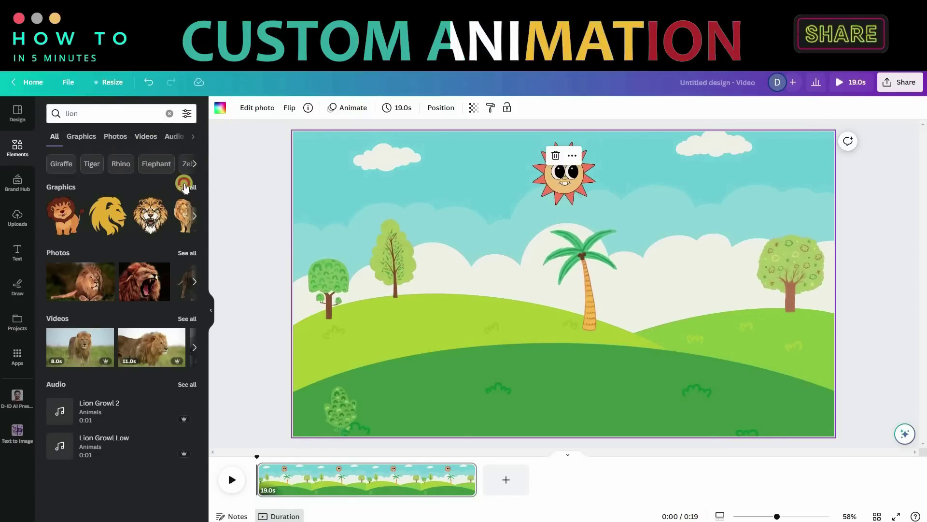
left_click(186, 187)
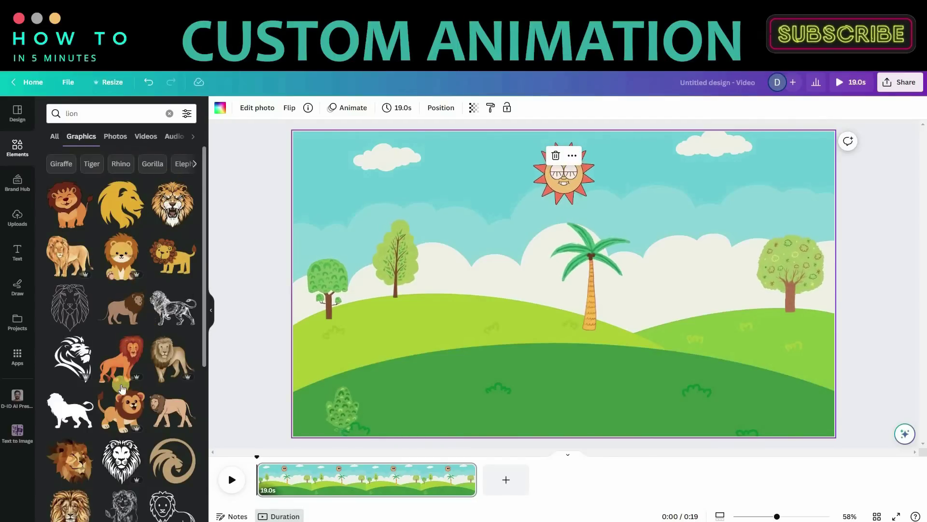
left_click(121, 410)
left_click_drag(498, 219, 583, 295)
left_click_drag(618, 321, 326, 377)
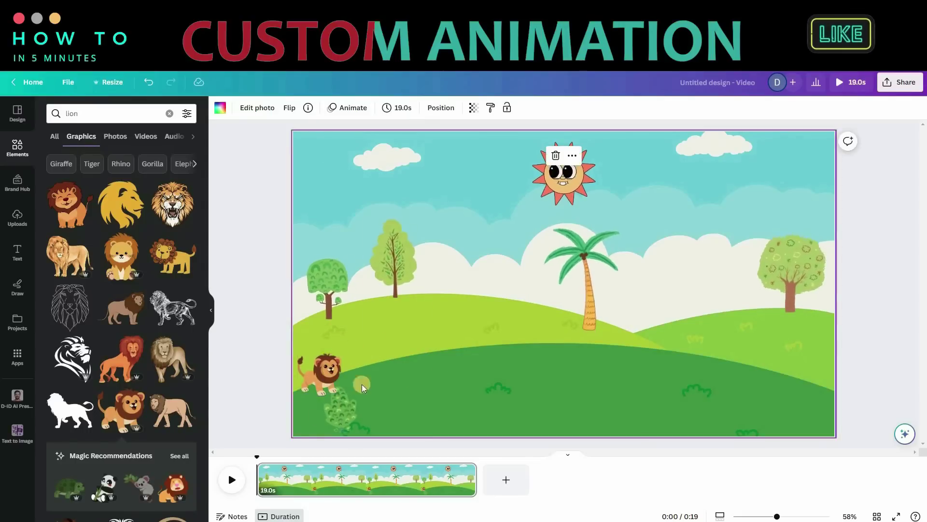
right_click(322, 375)
left_click(528, 408)
left_click(331, 365)
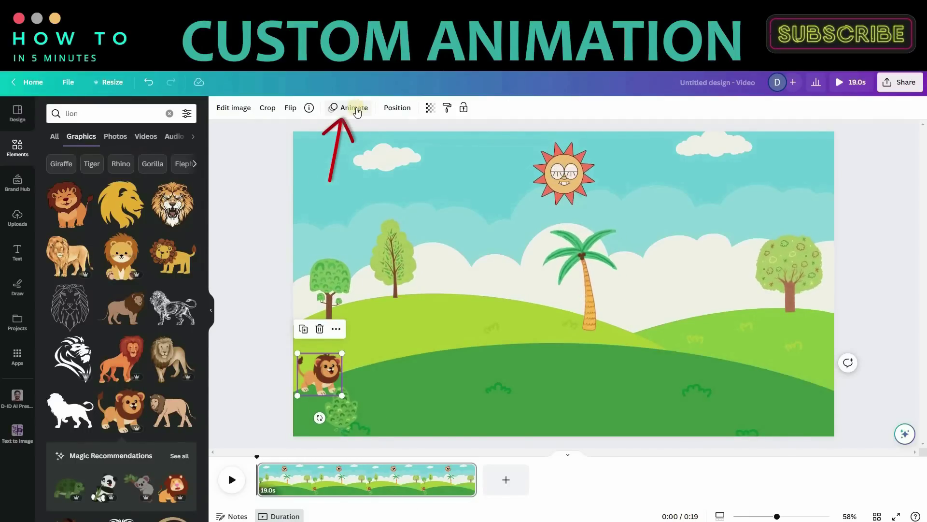
Step: Give the lion a custom motion path walking left to right across the hill
left_click(356, 108)
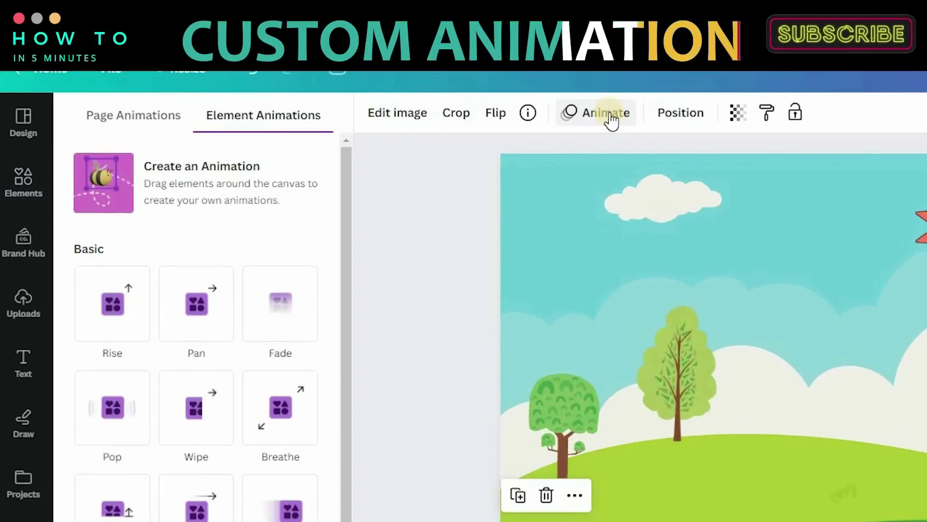
left_click(112, 169)
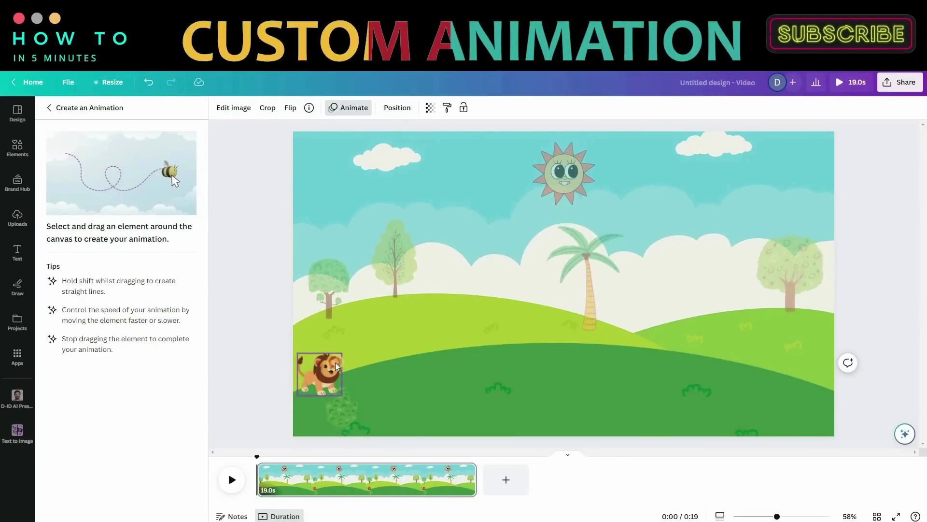
mouse_move(340, 364)
left_mouse_down()
mouse_move(383, 368)
mouse_move(403, 350)
mouse_move(440, 358)
left_mouse_up()
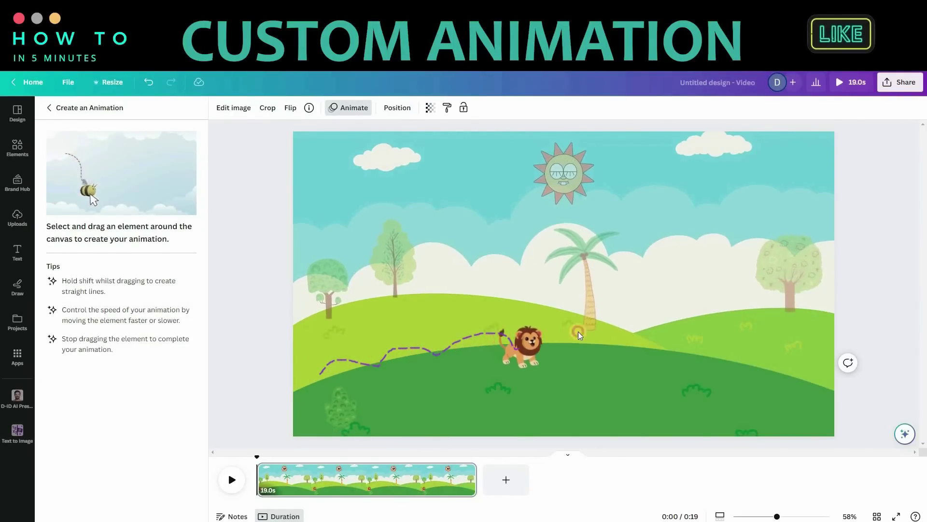
left_click_drag(618, 357, 610, 355)
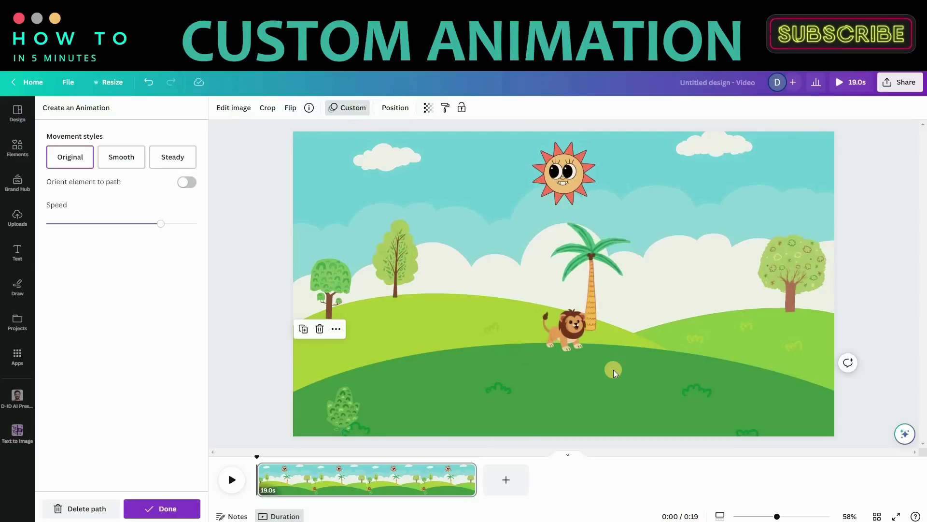
left_click(614, 373)
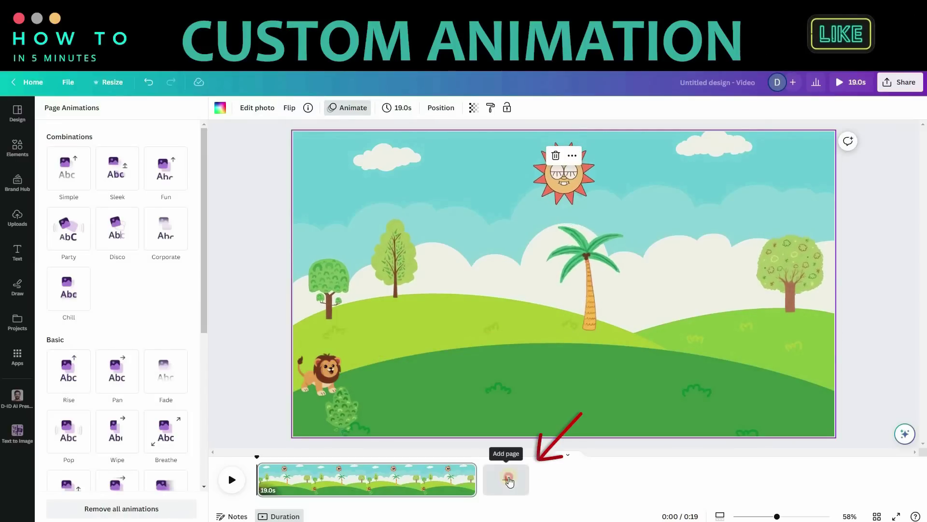
Step: Add a second page and set an 11-second lion stock video as its background
left_click(507, 480)
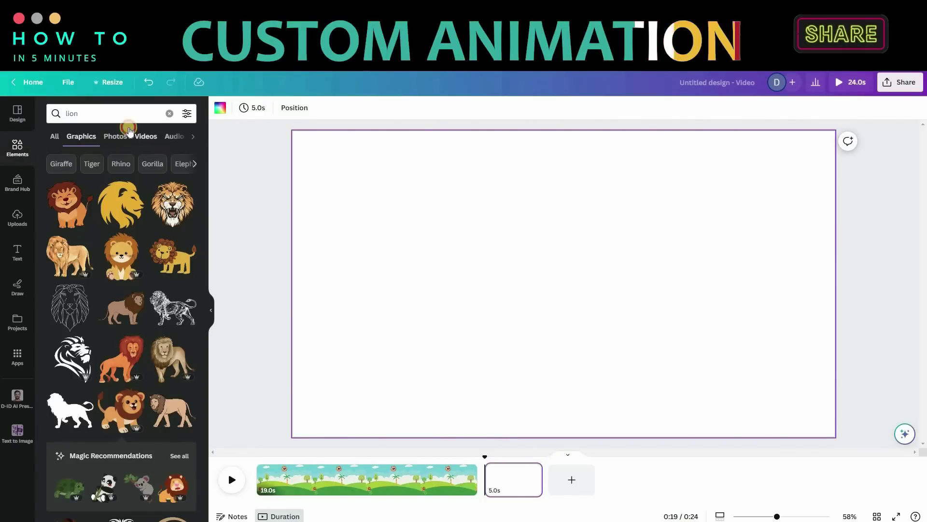
left_click(140, 137)
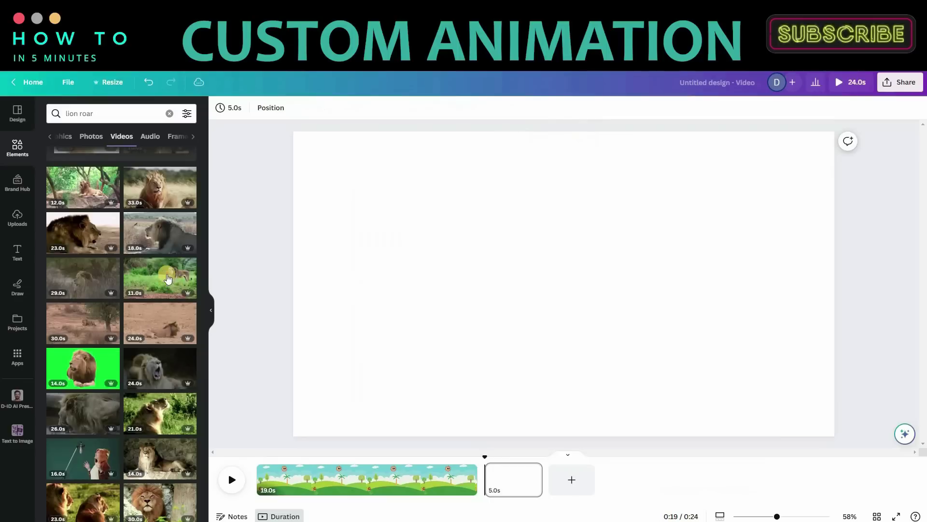
left_click(162, 276)
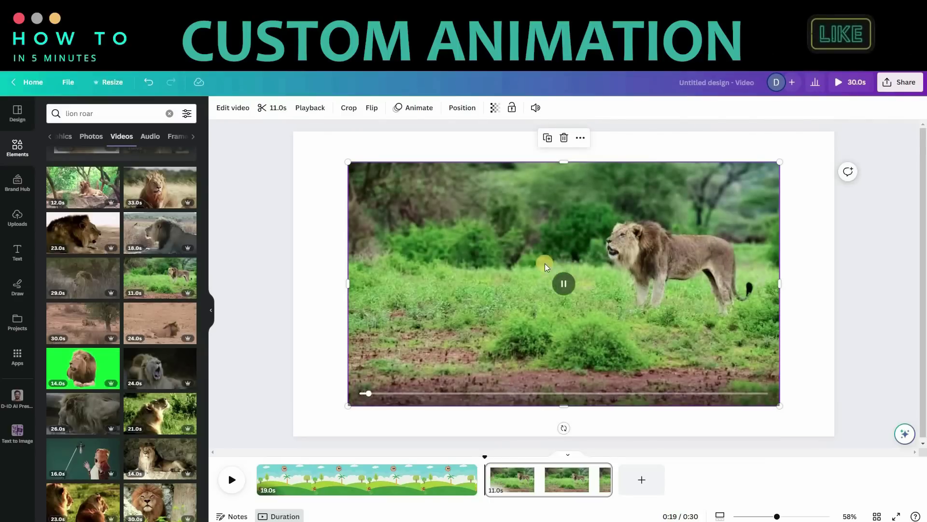
right_click(594, 211)
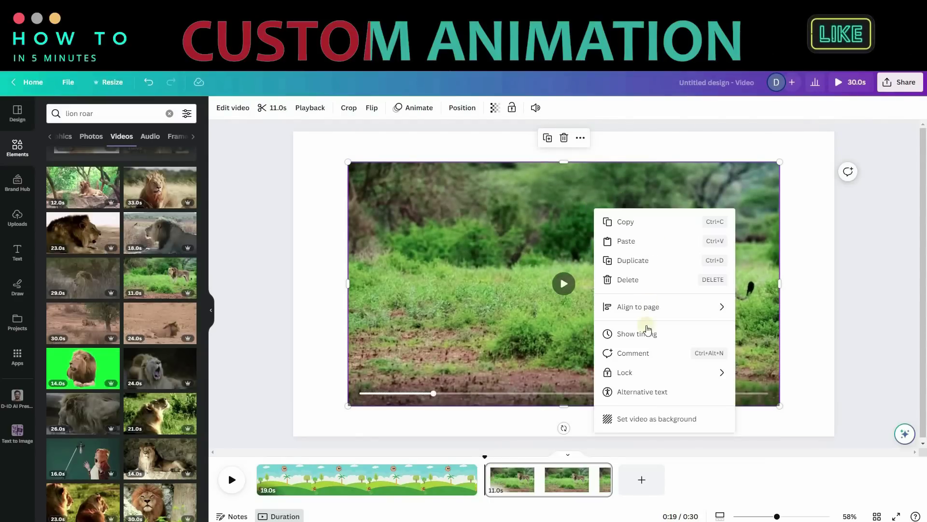
left_click(648, 418)
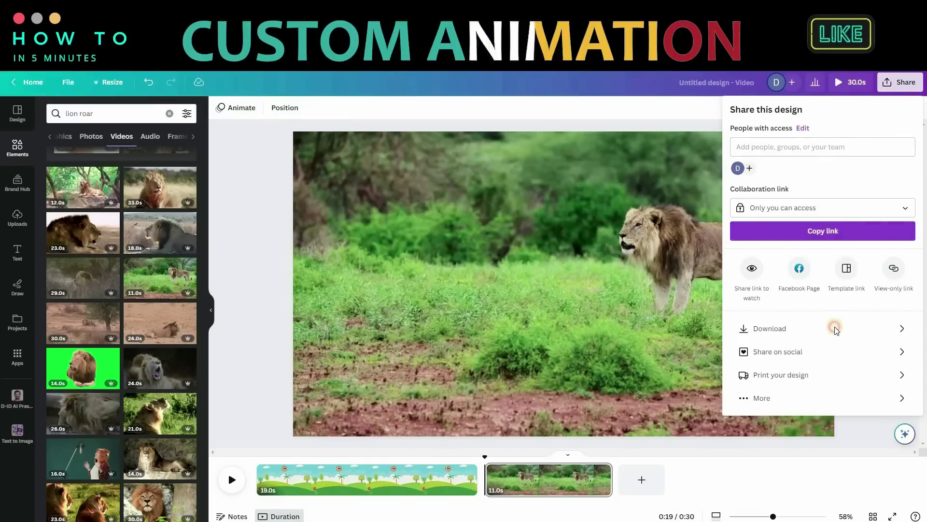
Step: Download all 2 pages as a 1080p MP4 video
left_click(834, 327)
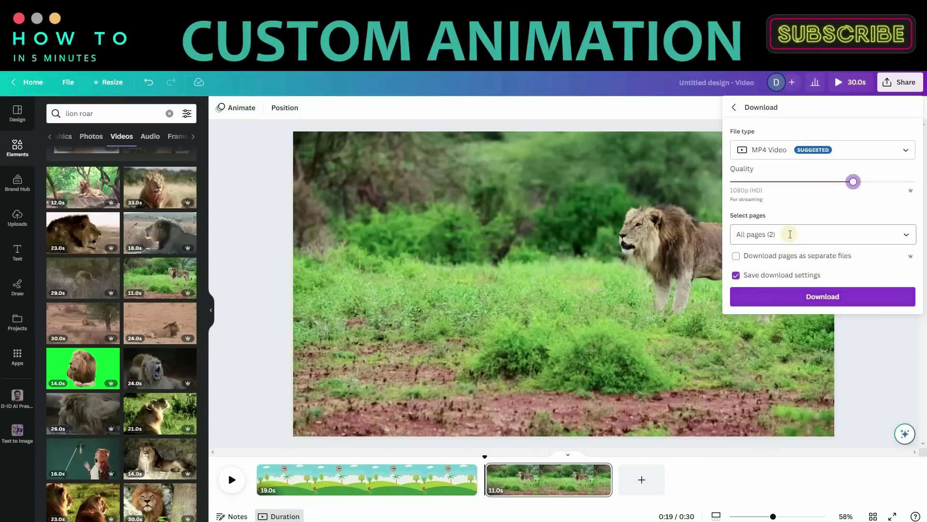
left_click(802, 296)
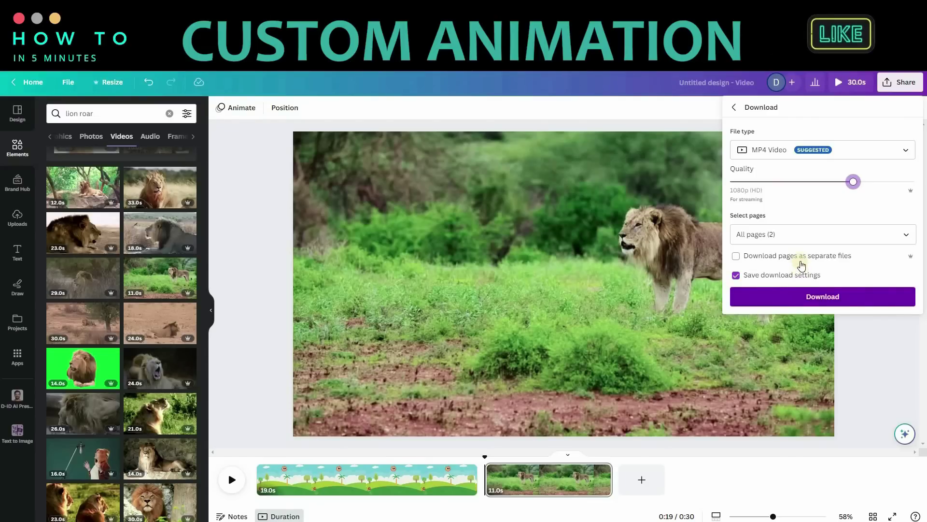
left_click(803, 297)
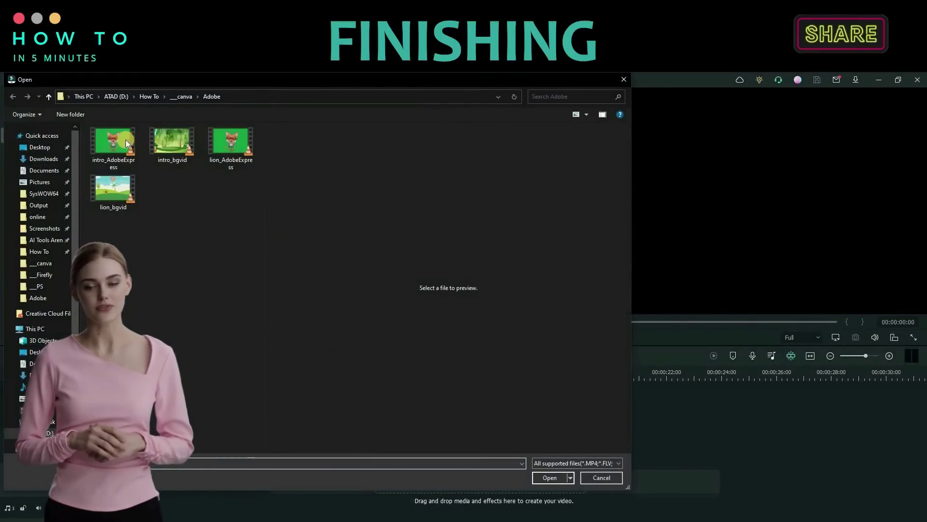
Step: Import all four video clips from the Adobe folder into the Filmora project
left_click_drag(115, 134, 105, 135)
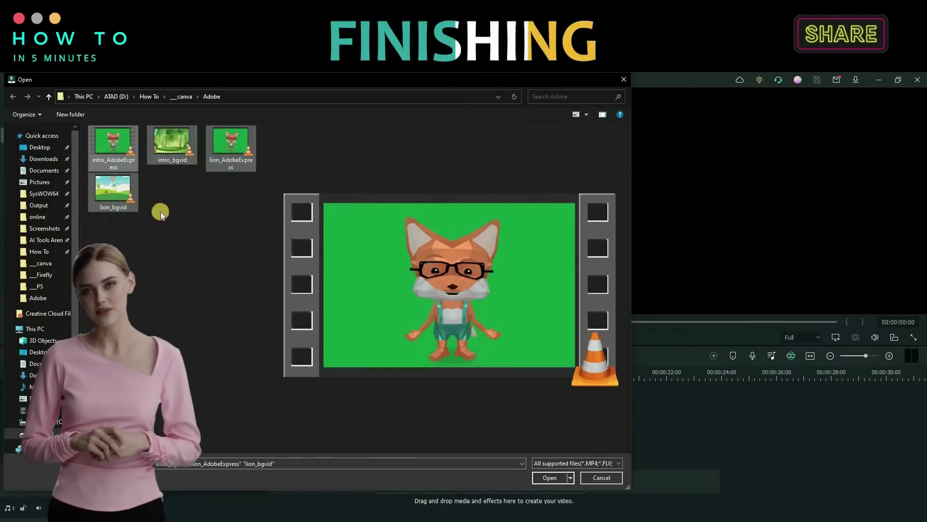
left_click(557, 481)
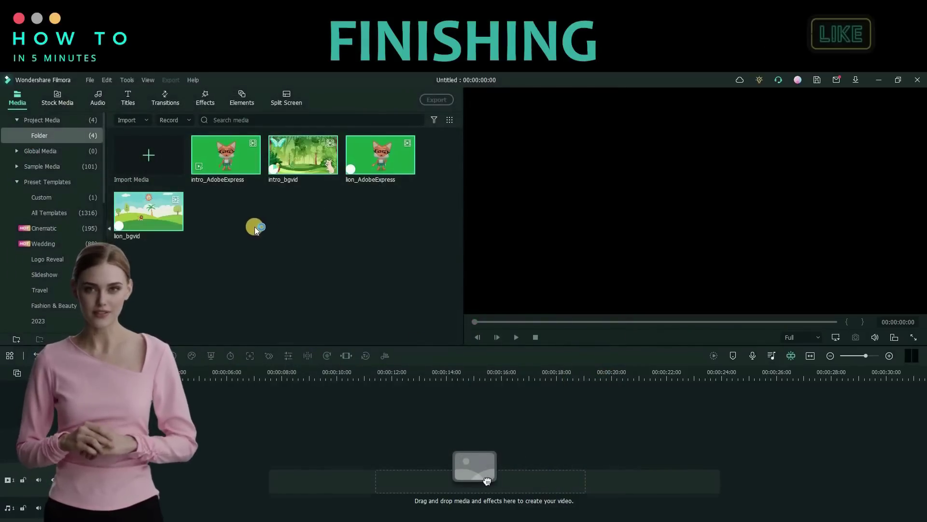
left_click(254, 227)
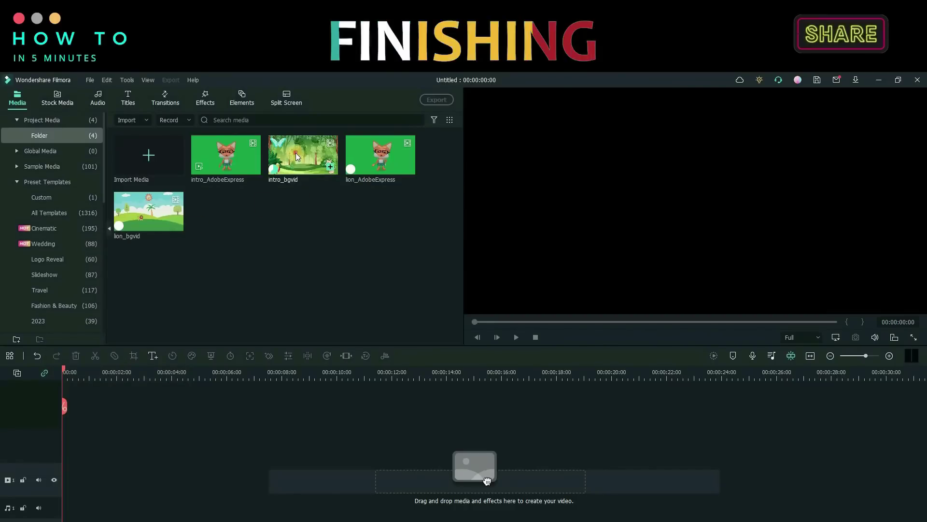
Step: Place intro_bgvid then lion_bgvid on track 1, with intro_AdobeExpress on track 2 above
left_click_drag(296, 157, 48, 483)
scroll(427, 383, "down", 2)
left_click_drag(474, 472, 473, 471)
left_click_drag(218, 177, 99, 445)
left_click(449, 471)
Step: Place lion_AdobeExpress on track 2 right after the fox intro clip
left_click(557, 475)
left_click(407, 166)
left_click(166, 375)
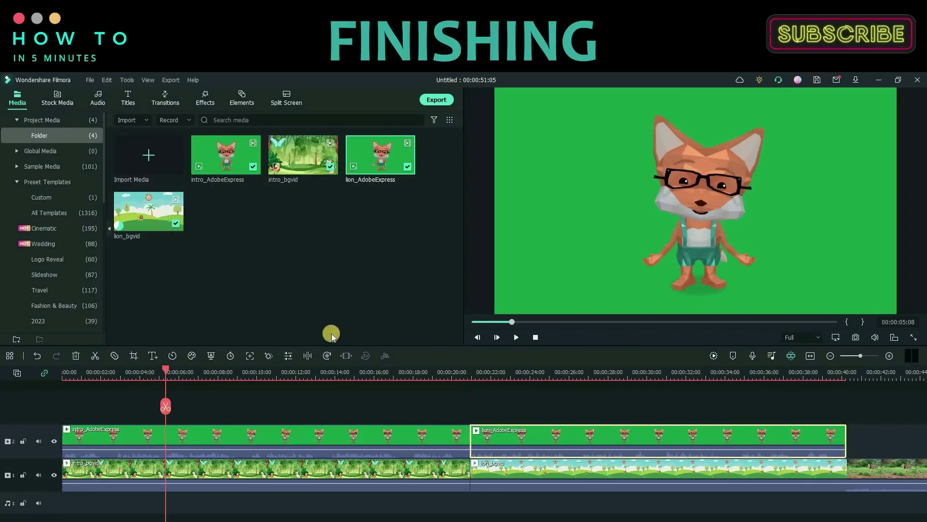
Step: Chroma-key the fox intro's green background, then shrink the fox and nudge it left in the forest
left_click(627, 191)
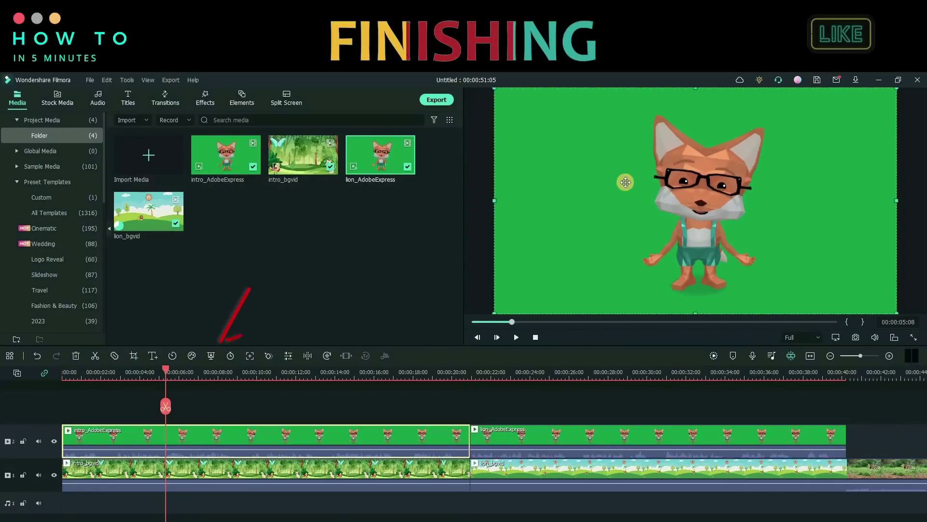
left_click(211, 356)
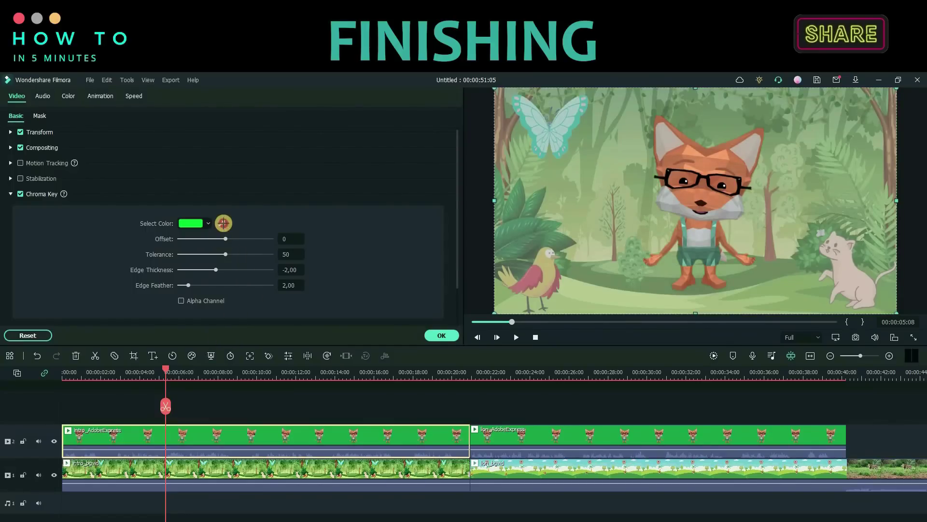
left_click(223, 222)
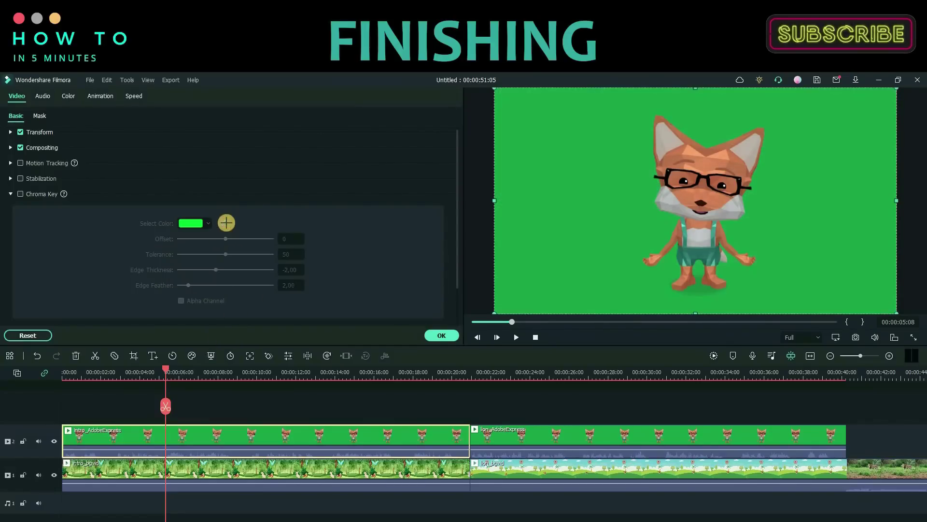
left_click(609, 207)
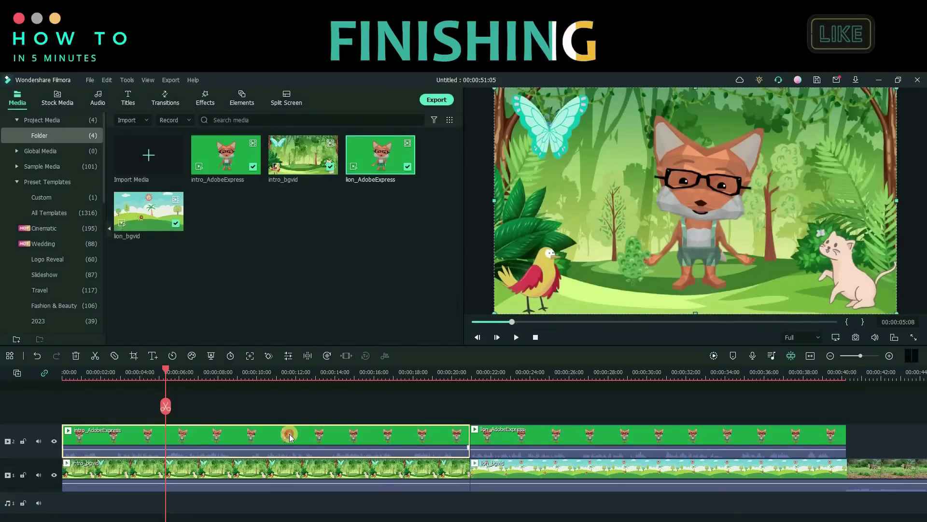
left_click_drag(511, 98, 630, 179)
left_click_drag(769, 251, 712, 251)
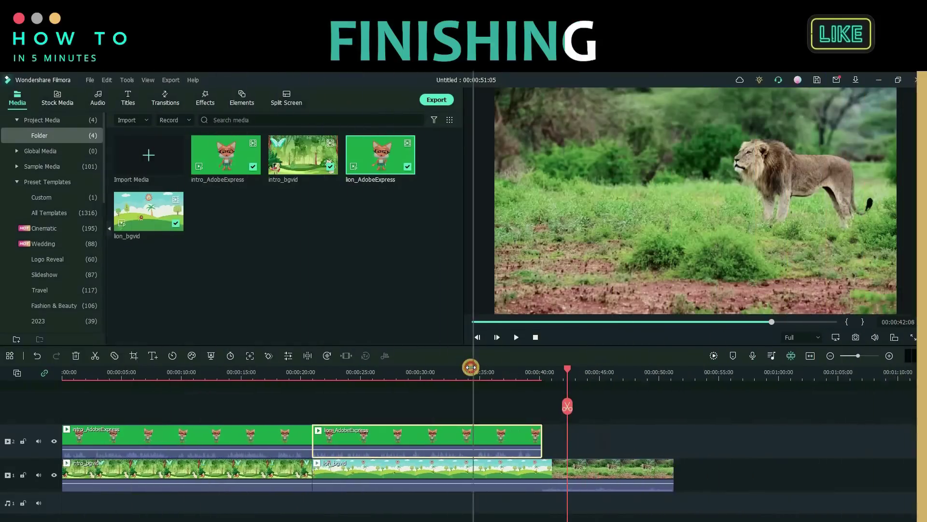
Step: Start an MP4 export from the project start and name the output 'final'
scroll(471, 367, "down", 1)
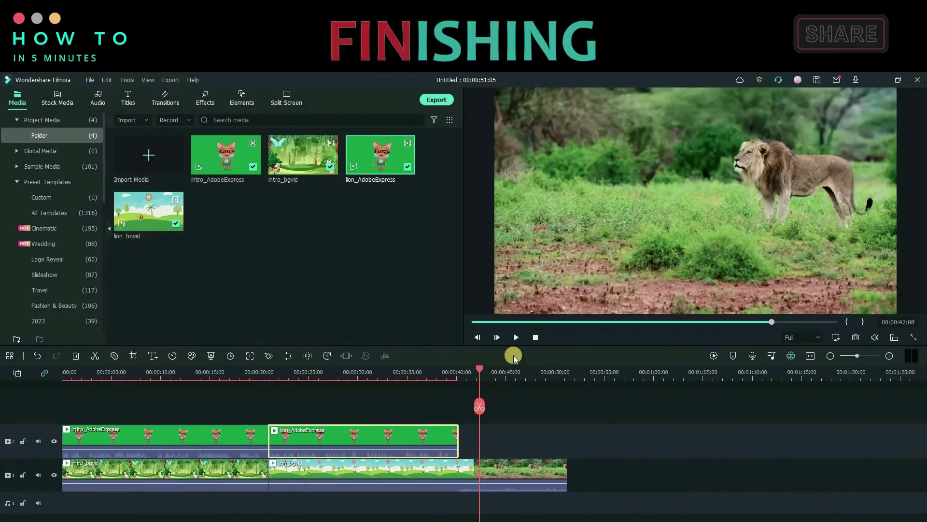
left_click(473, 317)
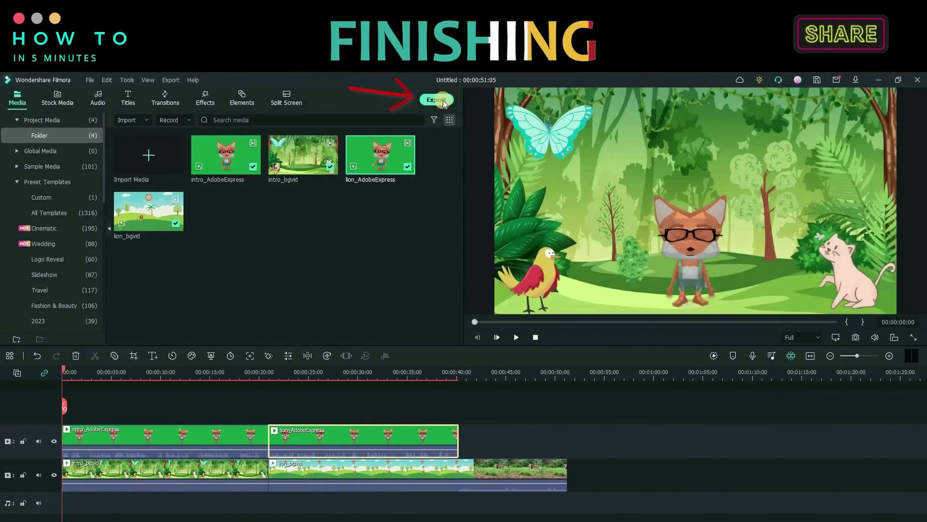
left_click(437, 99)
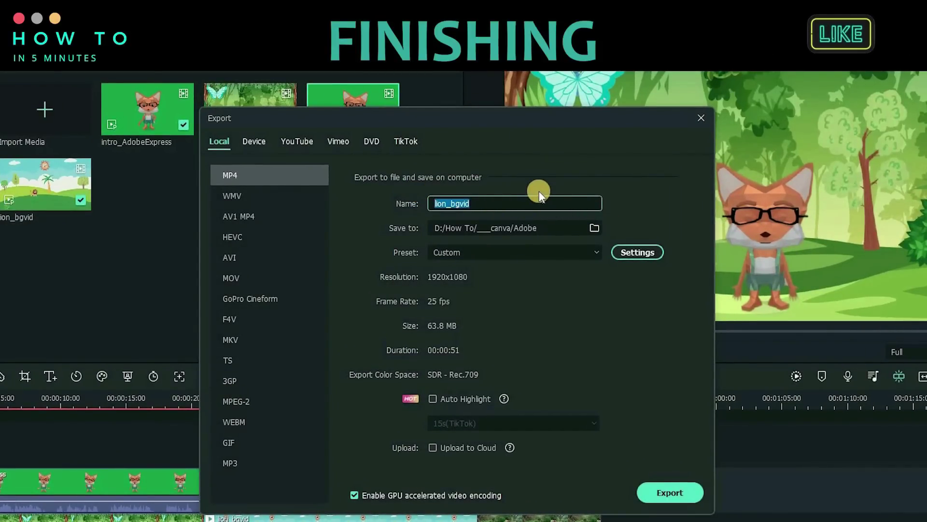
type("final")
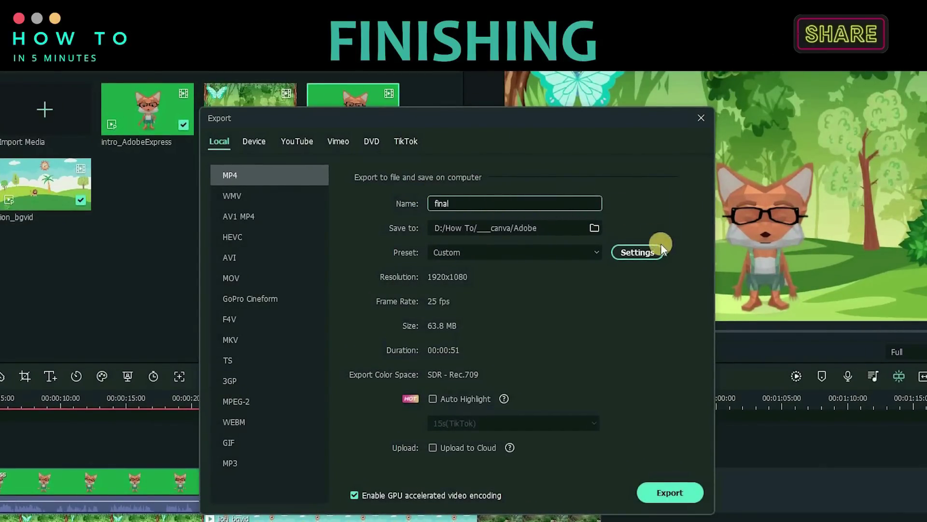
Step: Confirm encoding settings at Best quality and 1920x1080 resolution
left_click(645, 249)
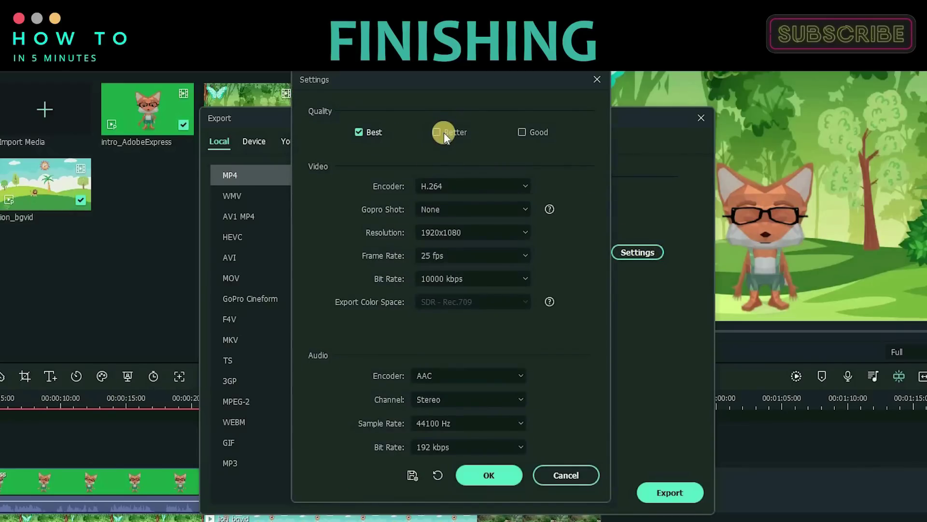
left_click(442, 132)
left_click(520, 132)
left_click(352, 128)
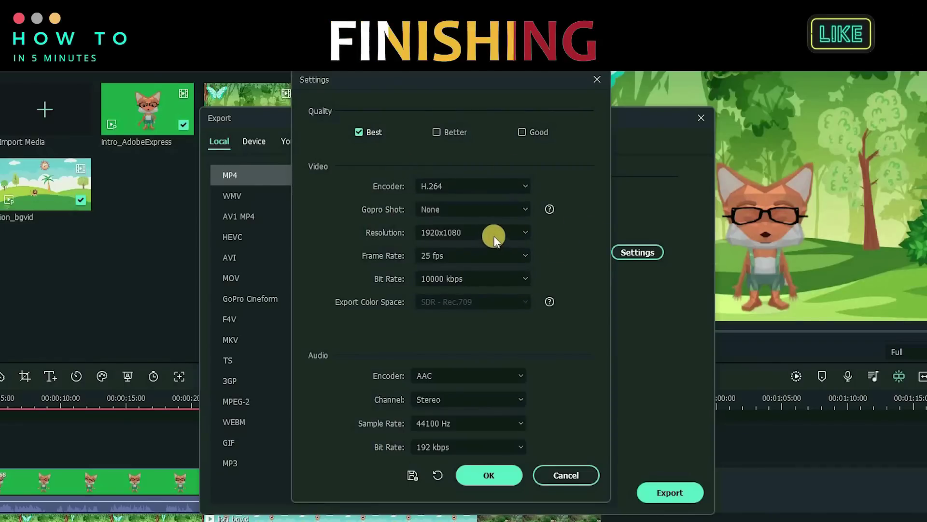
left_click(511, 232)
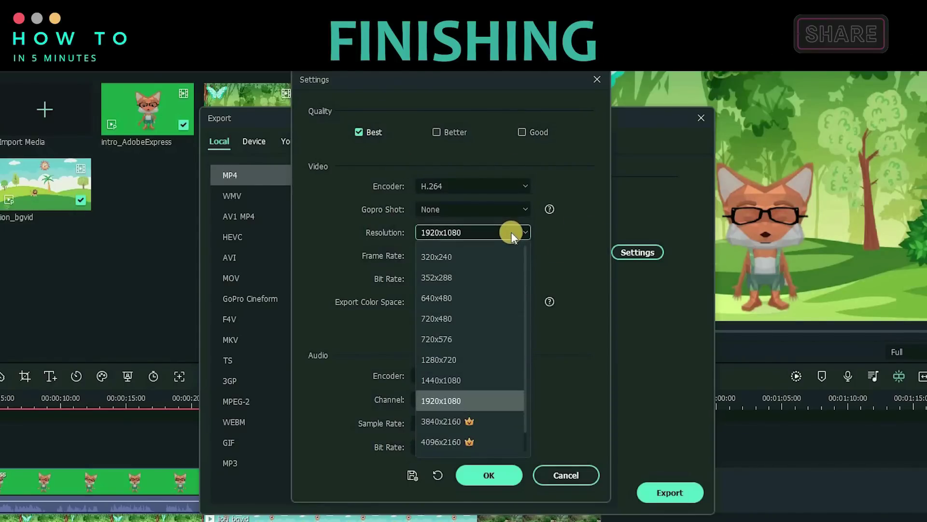
left_click(571, 285)
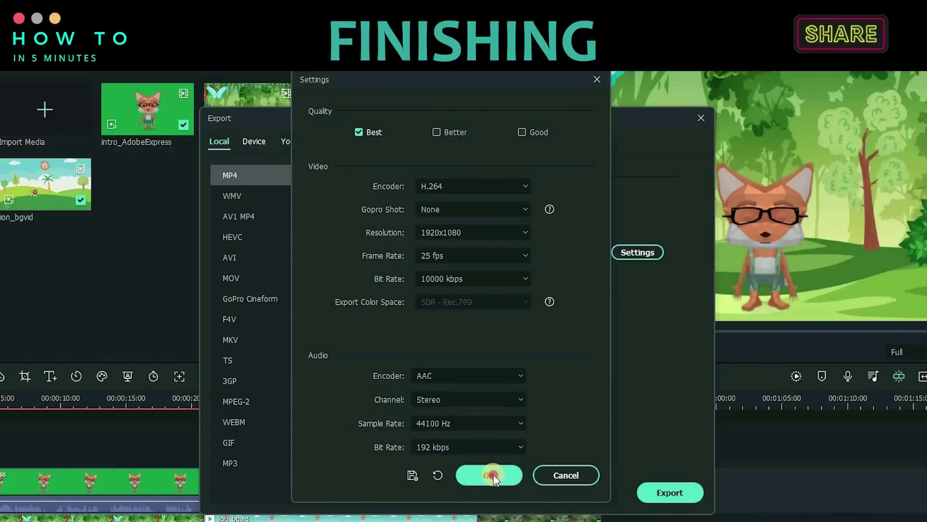
left_click(508, 471)
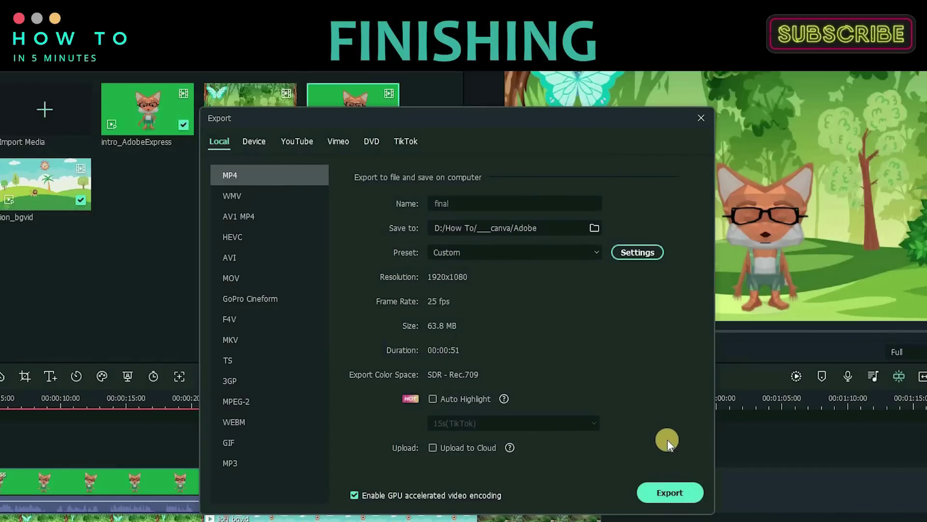
Step: Render final.mp4 and wait for the export to finish
left_click(665, 497)
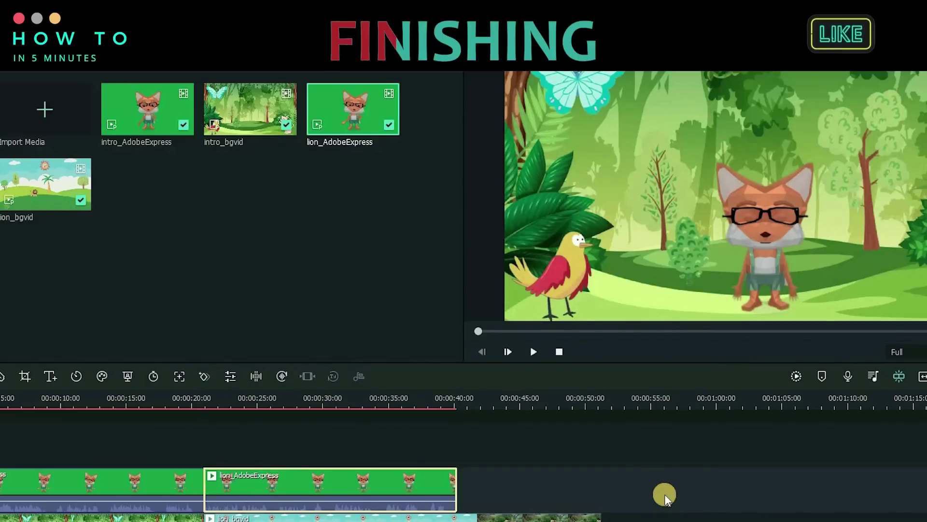